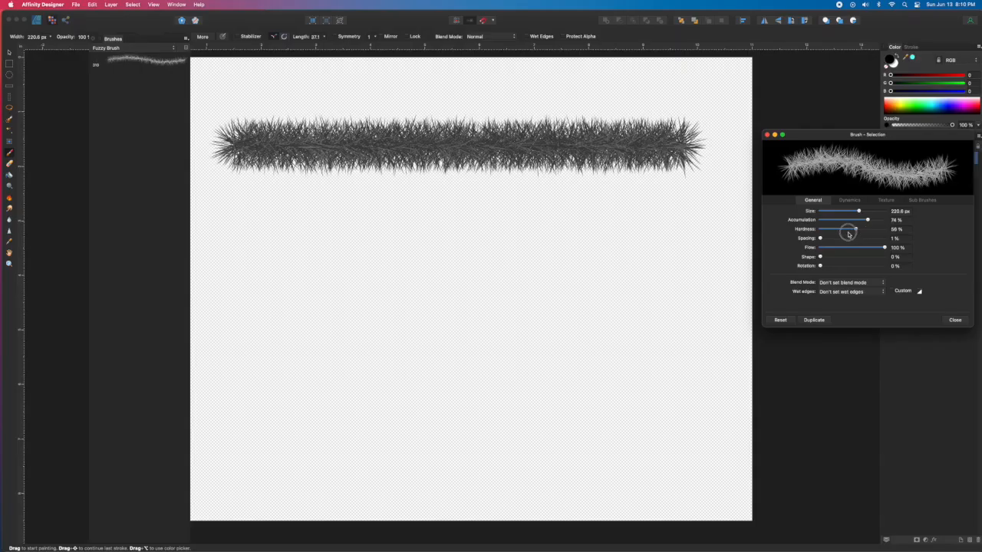
- Set the brush hardness to 41 % and the size to 730.8 px, painting a horizontal test stroke after each change
{"action": "mouse_move", "coordinate": [849, 228]}
{"action": "left_mouse_down"}
{"action": "mouse_move", "coordinate": [858, 232]}
{"action": "mouse_move", "coordinate": [846, 232]}
{"action": "left_mouse_up"}
{"action": "mouse_move", "coordinate": [691, 234]}
{"action": "left_mouse_down"}
{"action": "mouse_move", "coordinate": [334, 240]}
{"action": "mouse_move", "coordinate": [694, 232]}
{"action": "left_mouse_up"}
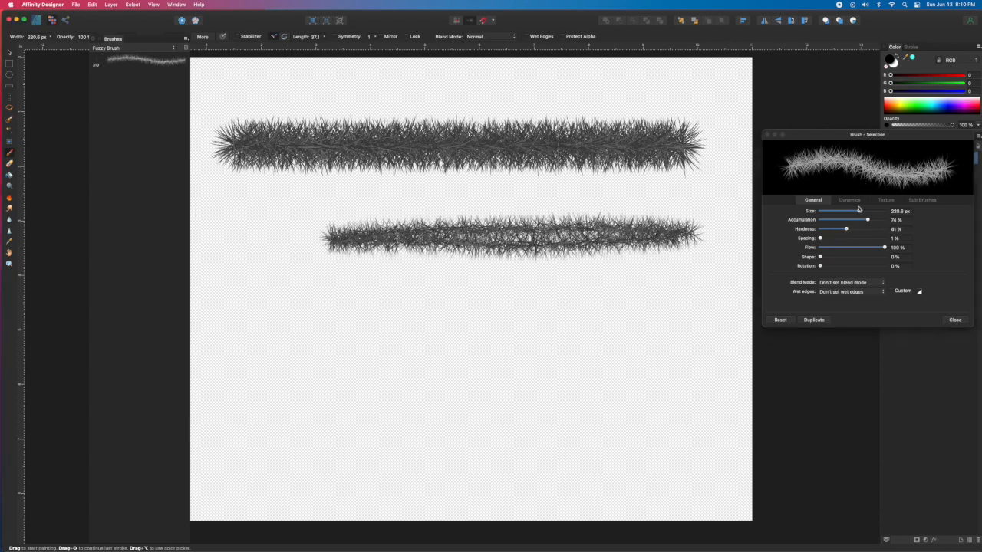
{"action": "left_click_drag", "start_coordinate": [858, 210], "coordinate": [876, 211]}
{"action": "left_click_drag", "start_coordinate": [668, 307], "coordinate": [265, 305]}
- Set the brush hardness to 8 %, paint another test stroke near the canvas bottom, and clear all test strokes
{"action": "left_click_drag", "start_coordinate": [848, 231], "coordinate": [825, 229]}
{"action": "mouse_move", "coordinate": [691, 407]}
{"action": "left_mouse_down"}
{"action": "mouse_move", "coordinate": [376, 425]}
{"action": "mouse_move", "coordinate": [316, 418]}
{"action": "mouse_move", "coordinate": [642, 434]}
{"action": "mouse_move", "coordinate": [675, 426]}
{"action": "left_mouse_up"}
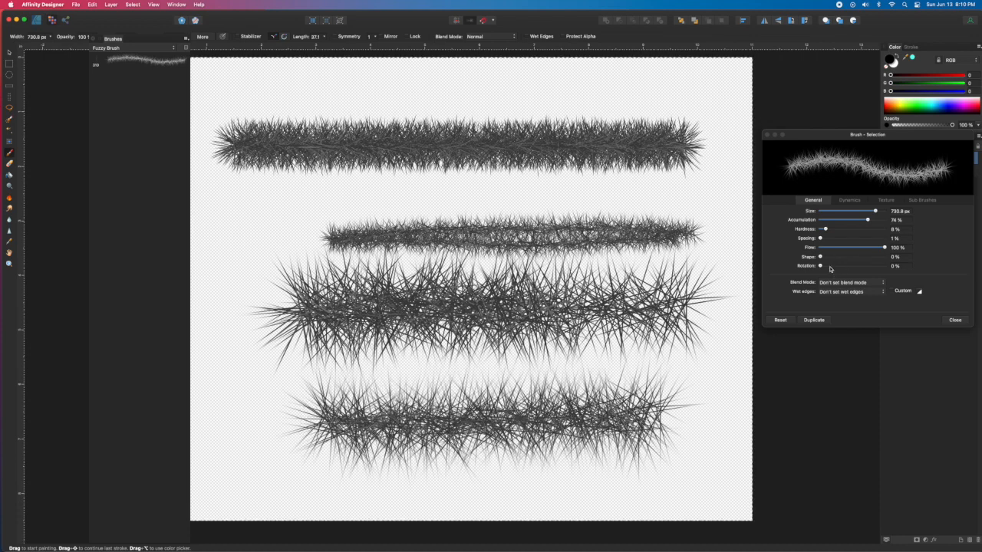
{"action": "key", "text": "Delete"}
- Try 1 % spacing and 100 % flow with a slightly raised shape value in a test stroke across the upper canvas
{"action": "mouse_move", "coordinate": [821, 239]}
{"action": "left_mouse_down"}
{"action": "mouse_move", "coordinate": [860, 239]}
{"action": "mouse_move", "coordinate": [804, 243]}
{"action": "left_mouse_up"}
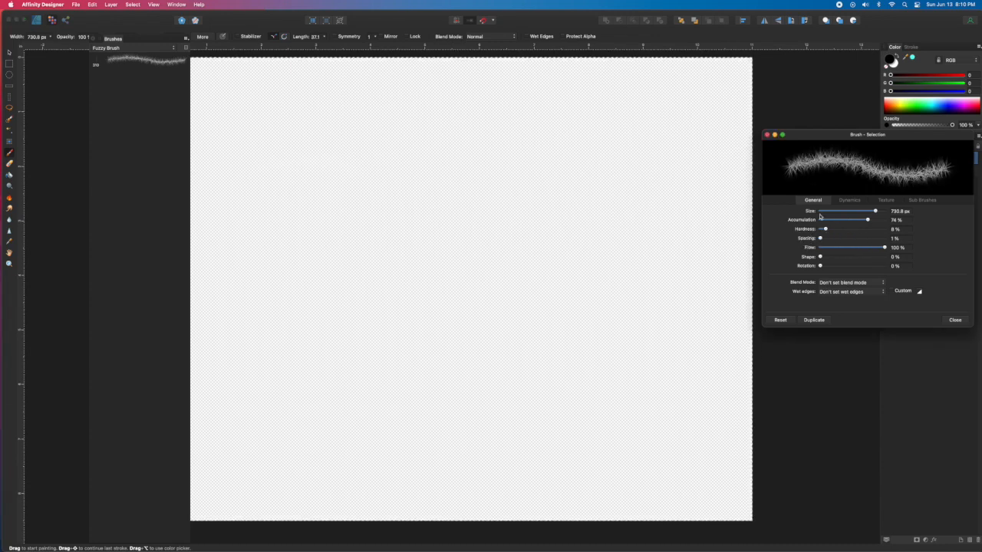
{"action": "mouse_move", "coordinate": [884, 249]}
{"action": "left_mouse_down"}
{"action": "mouse_move", "coordinate": [831, 247]}
{"action": "mouse_move", "coordinate": [898, 251]}
{"action": "left_mouse_up"}
{"action": "mouse_move", "coordinate": [830, 258]}
{"action": "left_mouse_down"}
{"action": "mouse_move", "coordinate": [898, 259]}
{"action": "mouse_move", "coordinate": [813, 259]}
{"action": "mouse_move", "coordinate": [831, 259]}
{"action": "mouse_move", "coordinate": [822, 259]}
{"action": "left_mouse_up"}
{"action": "mouse_move", "coordinate": [693, 169]}
{"action": "left_mouse_down"}
{"action": "mouse_move", "coordinate": [296, 176]}
{"action": "mouse_move", "coordinate": [429, 192]}
{"action": "mouse_move", "coordinate": [691, 180]}
{"action": "left_mouse_up"}
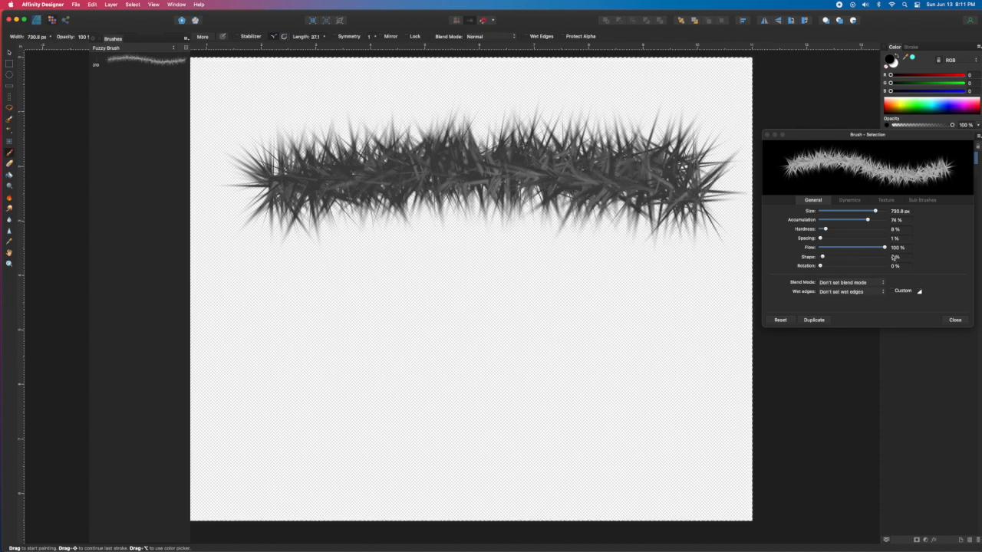
- Raise the brush shape to 11 % and paint a second test stroke below the first for comparison
{"action": "left_click_drag", "start_coordinate": [822, 258], "coordinate": [829, 256]}
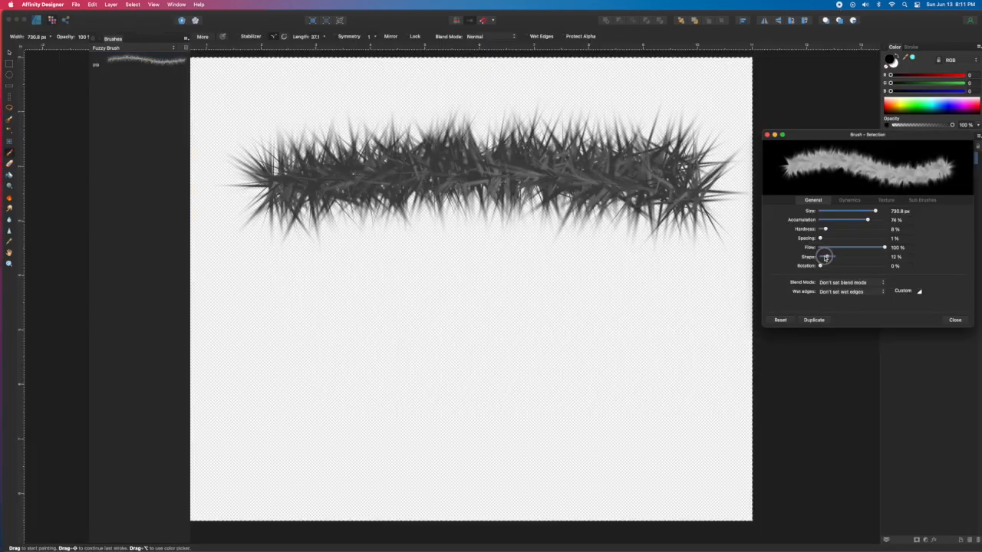
{"action": "left_click_drag", "start_coordinate": [829, 257], "coordinate": [827, 258]}
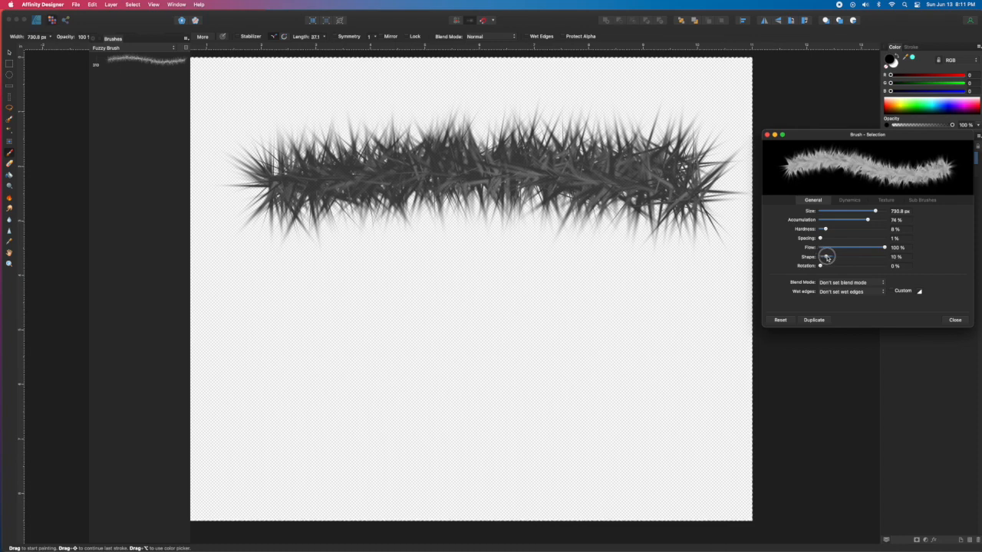
{"action": "mouse_move", "coordinate": [667, 286]}
{"action": "left_mouse_down"}
{"action": "mouse_move", "coordinate": [413, 314]}
{"action": "mouse_move", "coordinate": [279, 306]}
{"action": "mouse_move", "coordinate": [533, 283]}
{"action": "mouse_move", "coordinate": [688, 288]}
{"action": "left_mouse_up"}
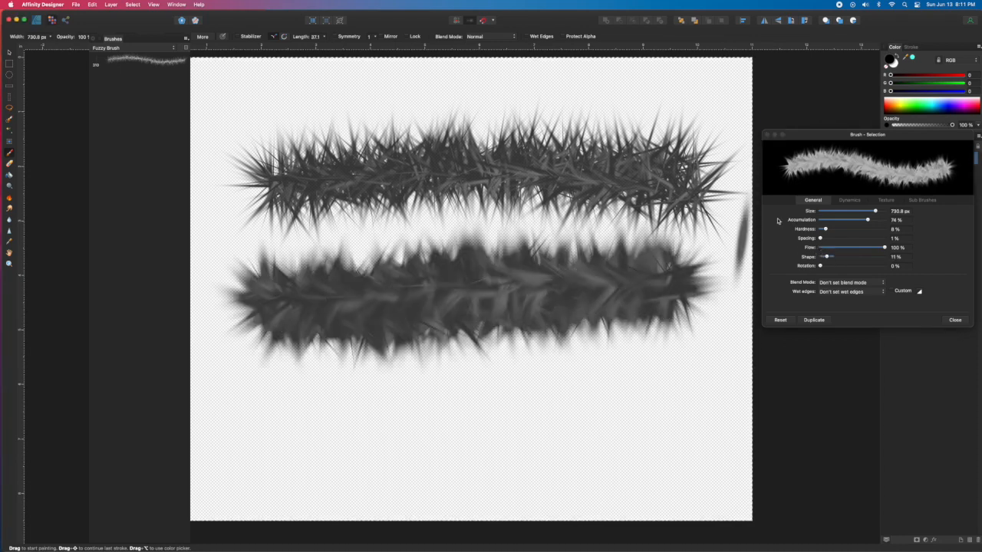
- Reduce the brush shape to 3 % and clear the test strokes from the canvas
{"action": "left_click_drag", "start_coordinate": [827, 257], "coordinate": [821, 258]}
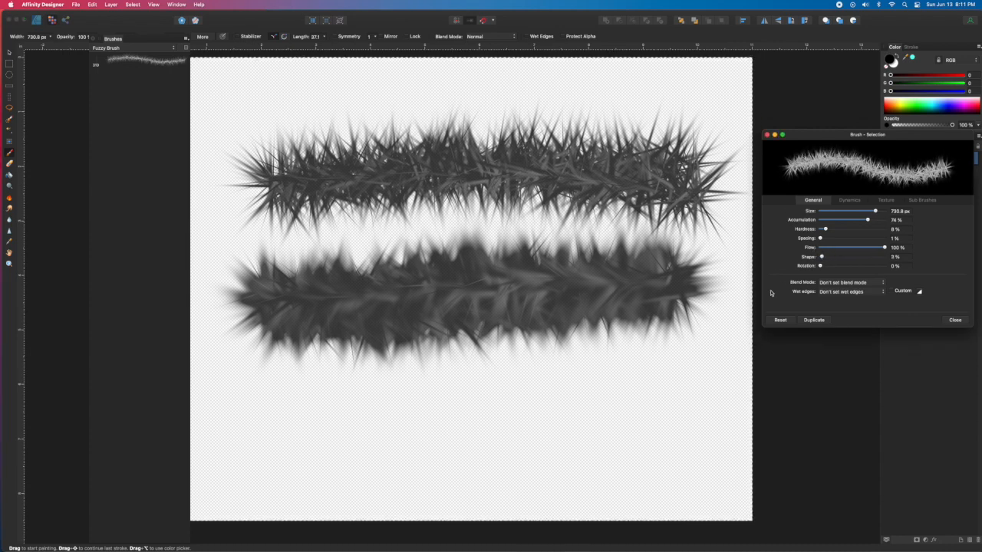
{"action": "key", "text": "Delete"}
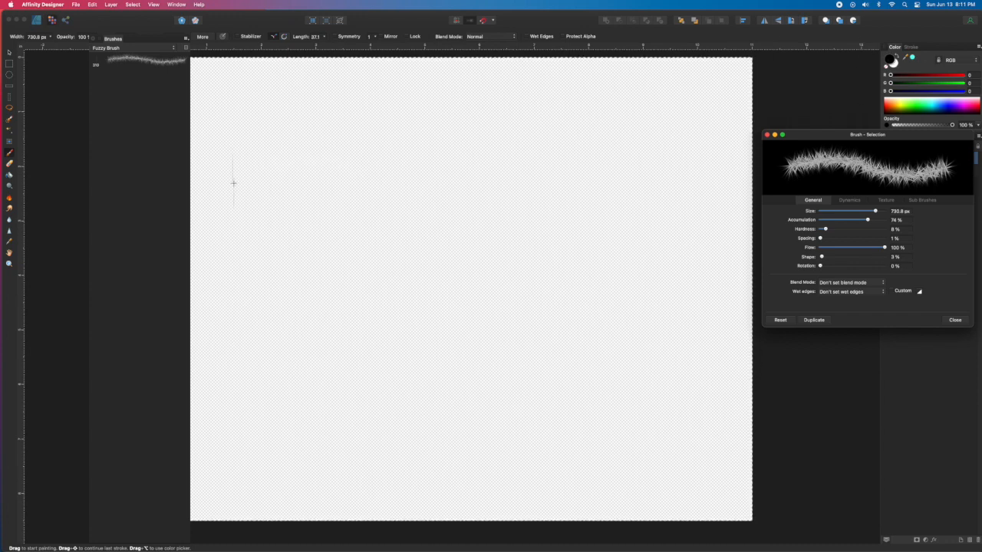
- Paint one long horizontal fuzzy stroke across the upper part of the canvas and deselect its pixel layer
{"action": "mouse_move", "coordinate": [216, 186]}
{"action": "left_mouse_down"}
{"action": "mouse_move", "coordinate": [680, 197]}
{"action": "mouse_move", "coordinate": [223, 189]}
{"action": "mouse_move", "coordinate": [522, 184]}
{"action": "mouse_move", "coordinate": [683, 204]}
{"action": "mouse_move", "coordinate": [665, 230]}
{"action": "mouse_move", "coordinate": [614, 192]}
{"action": "left_mouse_up"}
{"action": "key", "text": "v"}
{"action": "left_click_drag", "start_coordinate": [753, 100], "coordinate": [735, 106]}
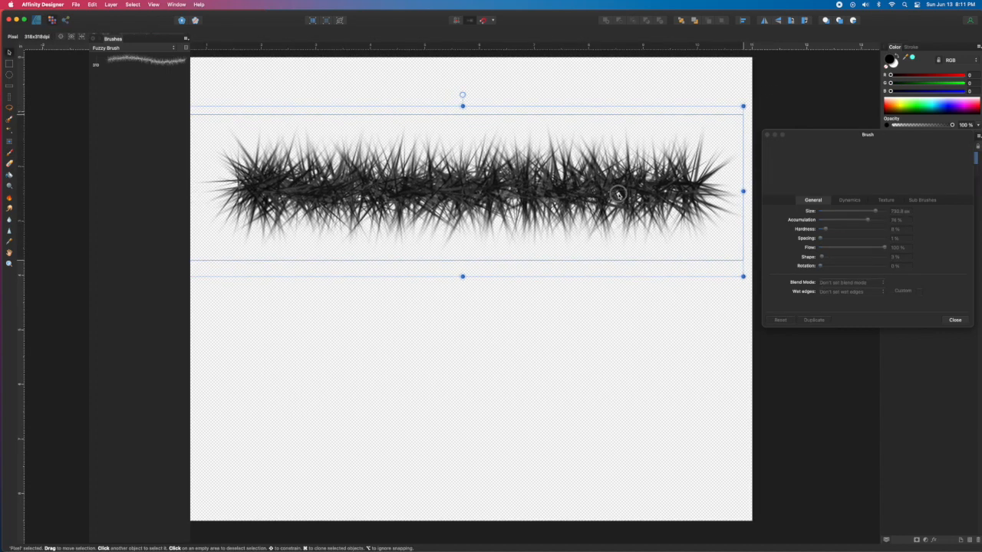
{"action": "left_click", "coordinate": [626, 317]}
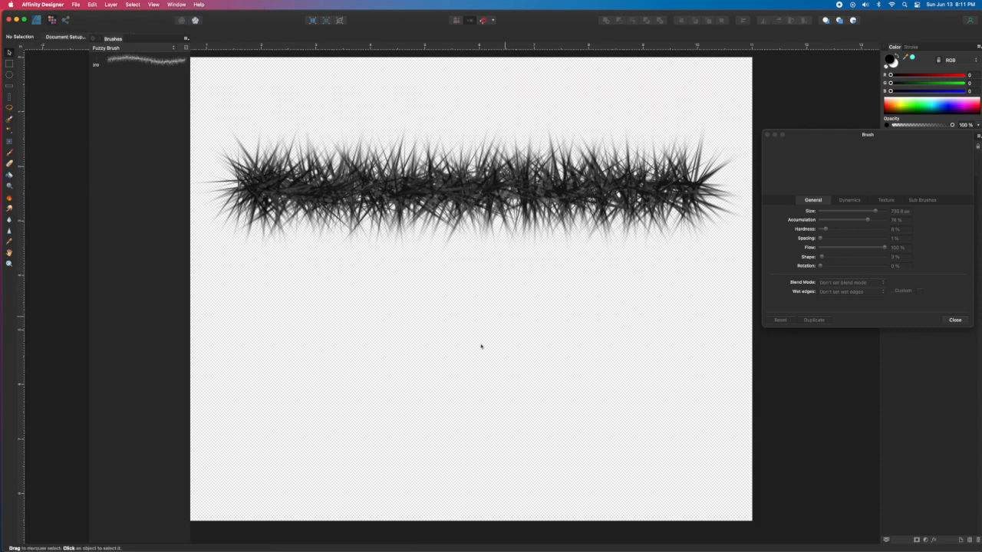
- Reduce the brush size to 448.8 px and duplicate the brush in the Fuzzy Brush category
{"action": "key", "text": "b"}
{"action": "key", "text": "bracketleft"}
{"action": "key", "text": "bracketleft"}
{"action": "key", "text": "bracketleft"}
{"action": "left_click", "coordinate": [822, 322]}
- Hand-letter the word FUZZ below the long stroke as a brush test, then delete the lettering layer
{"action": "mouse_move", "coordinate": [347, 423]}
{"action": "left_mouse_down"}
{"action": "mouse_move", "coordinate": [368, 300]}
{"action": "mouse_move", "coordinate": [435, 336]}
{"action": "left_mouse_up"}
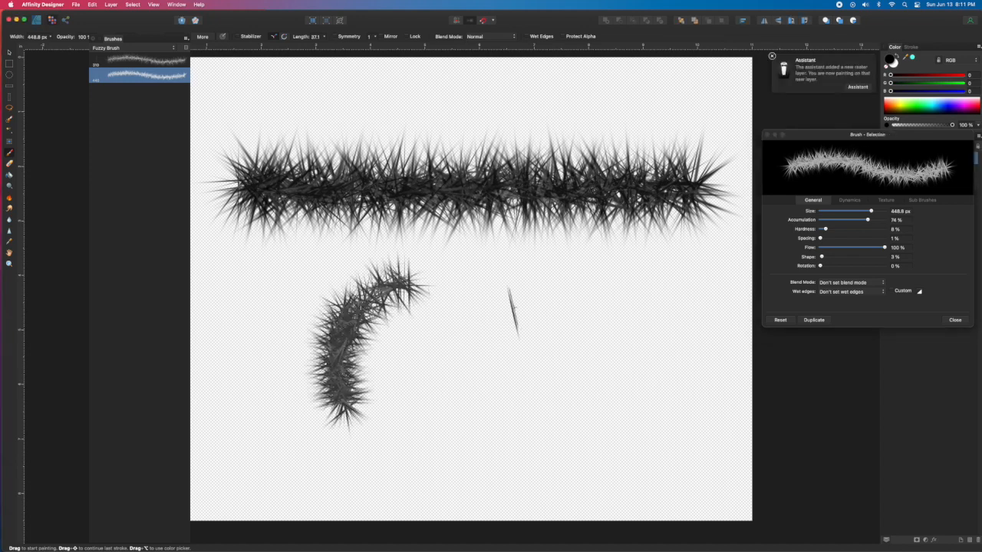
{"action": "key", "text": "super+z"}
{"action": "mouse_move", "coordinate": [276, 285]}
{"action": "left_mouse_down"}
{"action": "mouse_move", "coordinate": [280, 459]}
{"action": "mouse_move", "coordinate": [370, 296]}
{"action": "left_mouse_up"}
{"action": "left_click_drag", "start_coordinate": [270, 370], "coordinate": [367, 360]}
{"action": "mouse_move", "coordinate": [421, 286]}
{"action": "left_mouse_down"}
{"action": "mouse_move", "coordinate": [412, 397]}
{"action": "mouse_move", "coordinate": [477, 322]}
{"action": "mouse_move", "coordinate": [476, 290]}
{"action": "left_mouse_up"}
{"action": "mouse_move", "coordinate": [508, 301]}
{"action": "left_mouse_down"}
{"action": "mouse_move", "coordinate": [526, 285]}
{"action": "mouse_move", "coordinate": [595, 293]}
{"action": "mouse_move", "coordinate": [566, 351]}
{"action": "mouse_move", "coordinate": [555, 423]}
{"action": "mouse_move", "coordinate": [618, 420]}
{"action": "left_mouse_up"}
{"action": "mouse_move", "coordinate": [640, 307]}
{"action": "left_mouse_down"}
{"action": "mouse_move", "coordinate": [725, 295]}
{"action": "mouse_move", "coordinate": [738, 430]}
{"action": "left_mouse_up"}
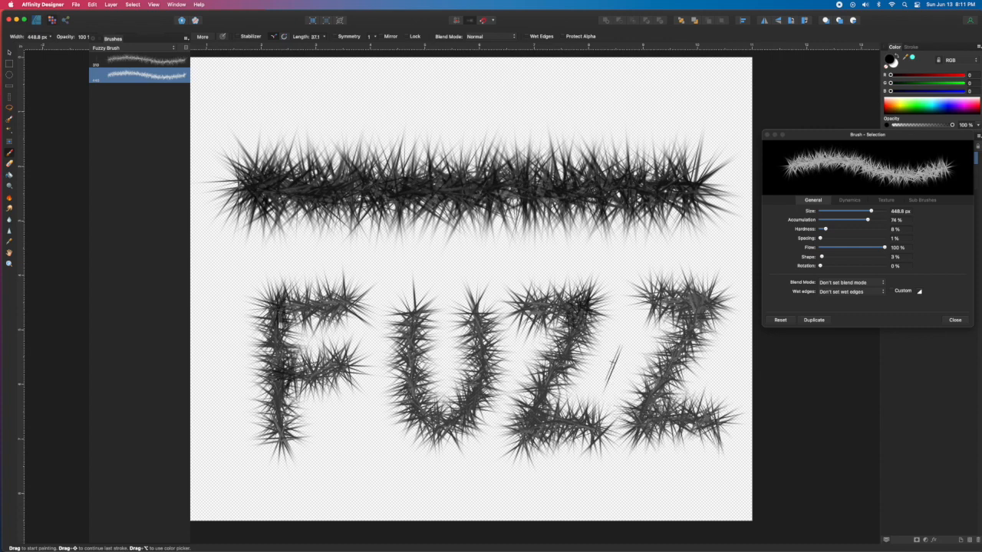
{"action": "key", "text": "v"}
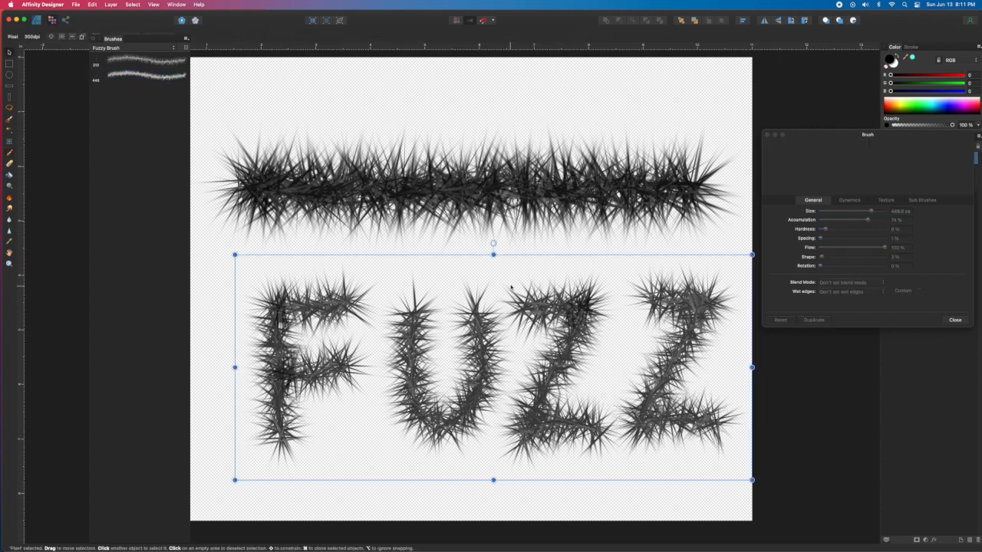
{"action": "key", "text": "Delete"}
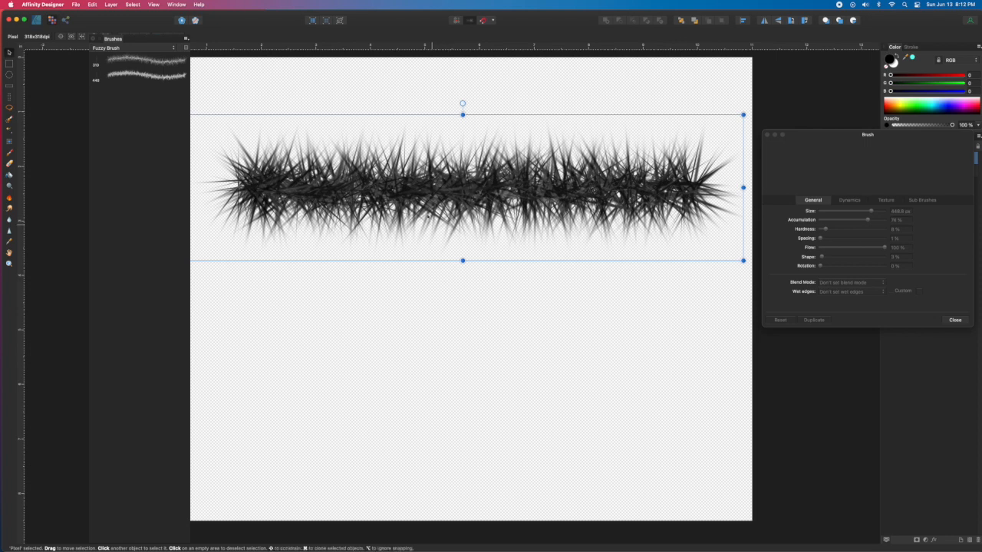
- Switch to the Export Persona and create a slice around the fuzzy stroke, widened to include its left end
{"action": "left_click", "coordinate": [65, 21]}
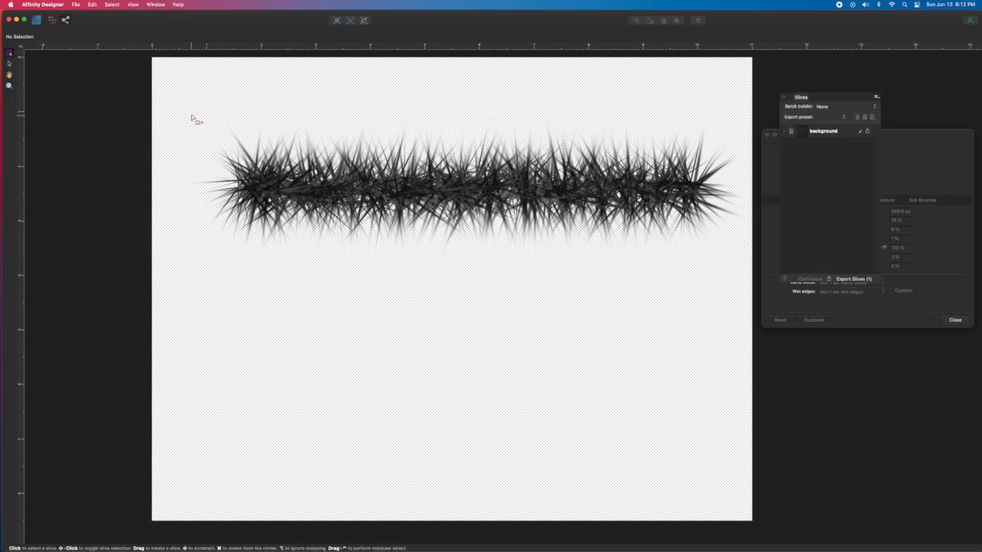
{"action": "mouse_move", "coordinate": [195, 124]}
{"action": "left_mouse_down"}
{"action": "mouse_move", "coordinate": [477, 246]}
{"action": "mouse_move", "coordinate": [749, 247]}
{"action": "mouse_move", "coordinate": [744, 254]}
{"action": "left_mouse_up"}
{"action": "mouse_move", "coordinate": [469, 124]}
{"action": "left_mouse_down"}
{"action": "mouse_move", "coordinate": [470, 111]}
{"action": "mouse_move", "coordinate": [473, 122]}
{"action": "left_mouse_up"}
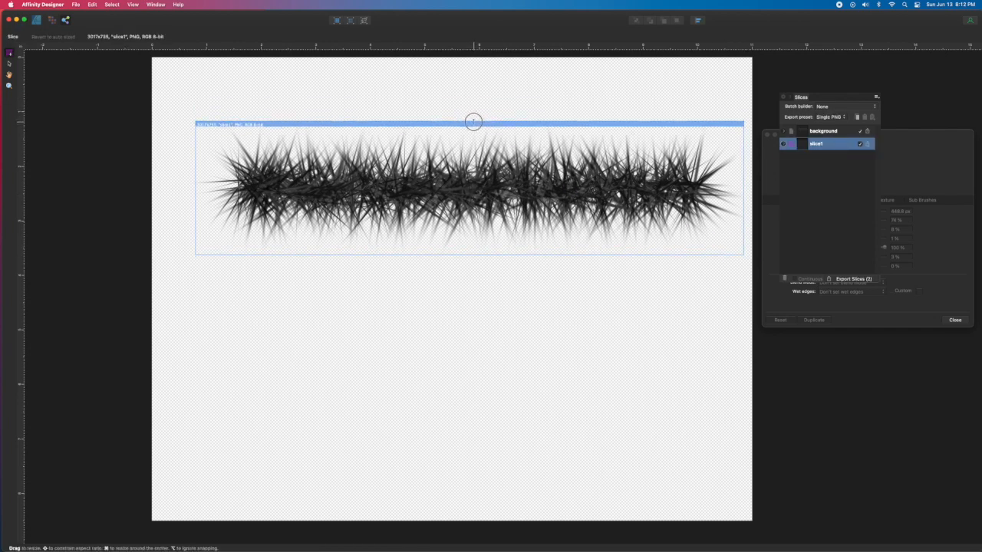
{"action": "left_click_drag", "start_coordinate": [195, 170], "coordinate": [189, 170]}
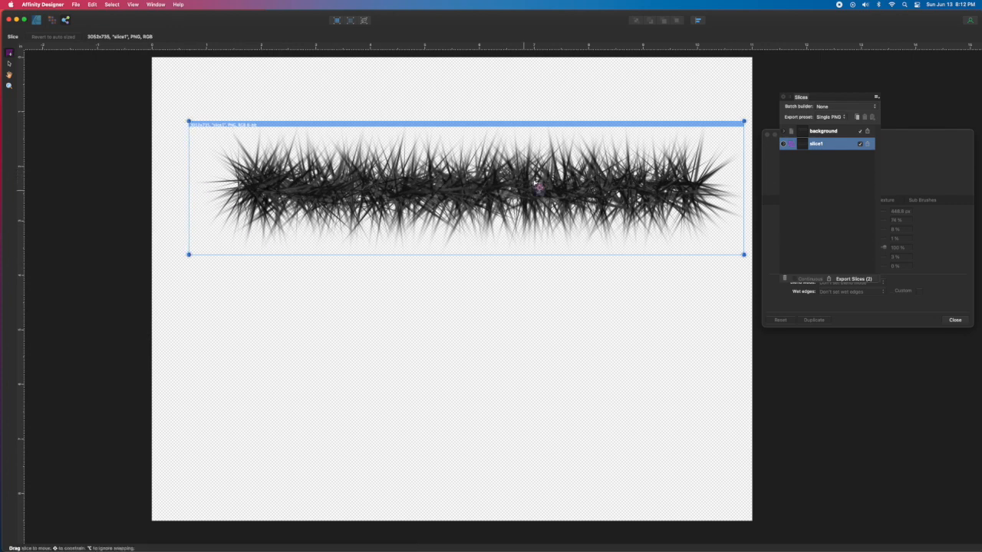
- Rename the slice to Fuzzy Brush and export it as a PNG
{"action": "double_click", "coordinate": [819, 144]}
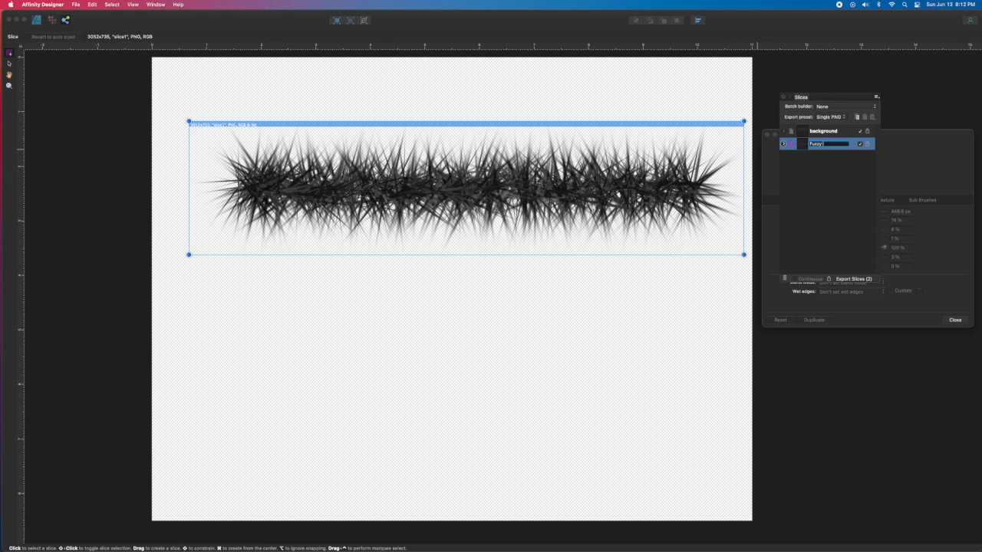
{"action": "type", "text": "Fuzzy Brush"}
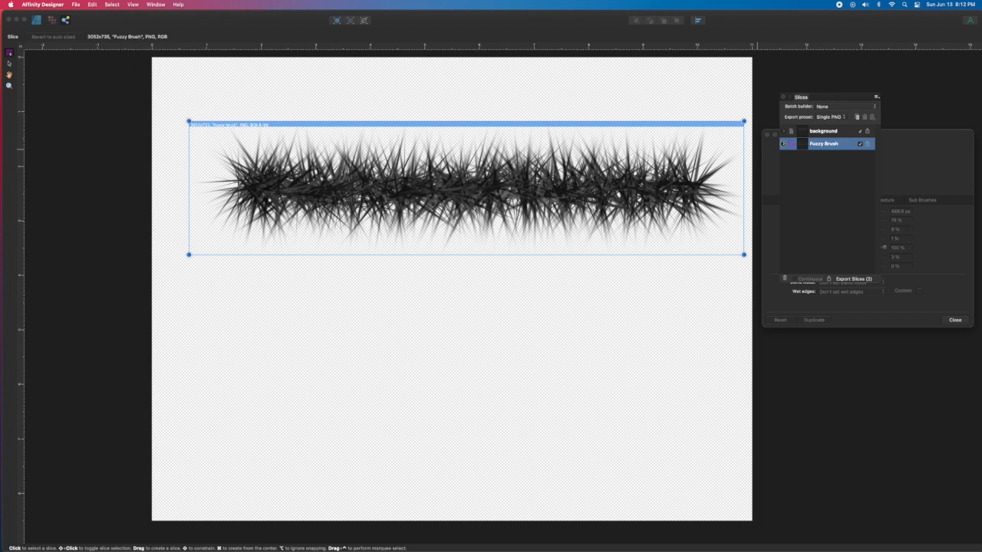
{"action": "left_click", "coordinate": [809, 177]}
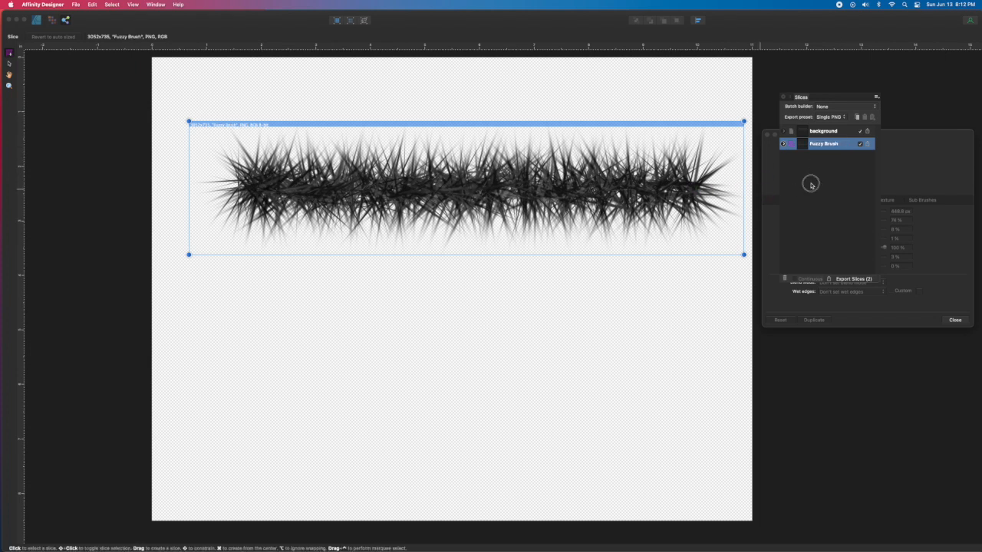
{"action": "left_click", "coordinate": [868, 145]}
{"action": "key", "text": "Escape"}
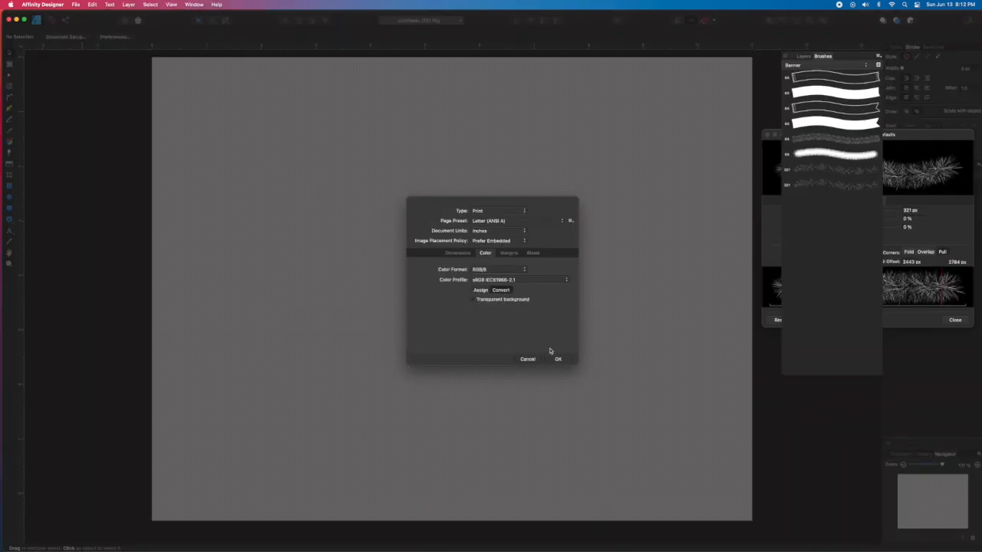
- Confirm the document's color setup with transparent background off and show the Fuzzy Brush category of vector brushes
{"action": "left_click", "coordinate": [560, 360]}
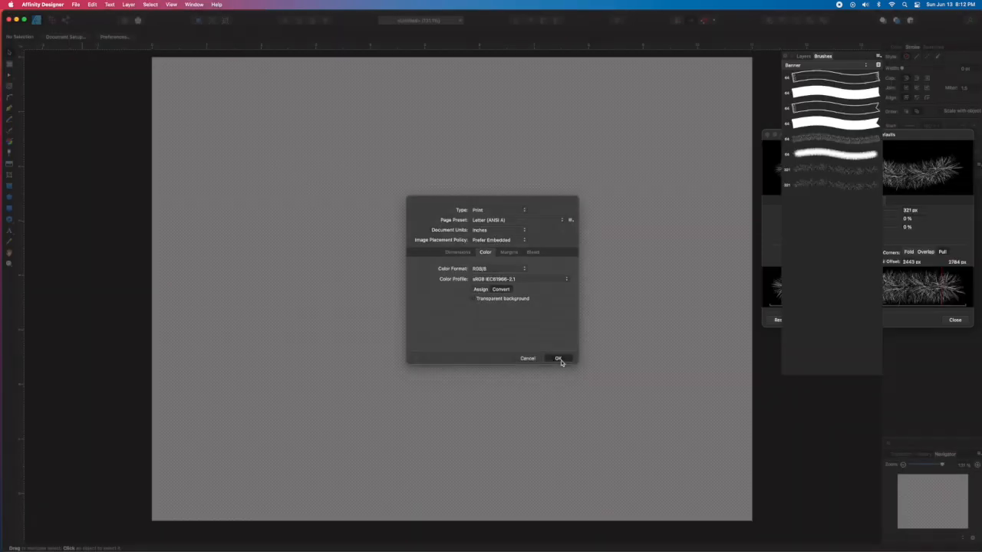
{"action": "left_click", "coordinate": [837, 66]}
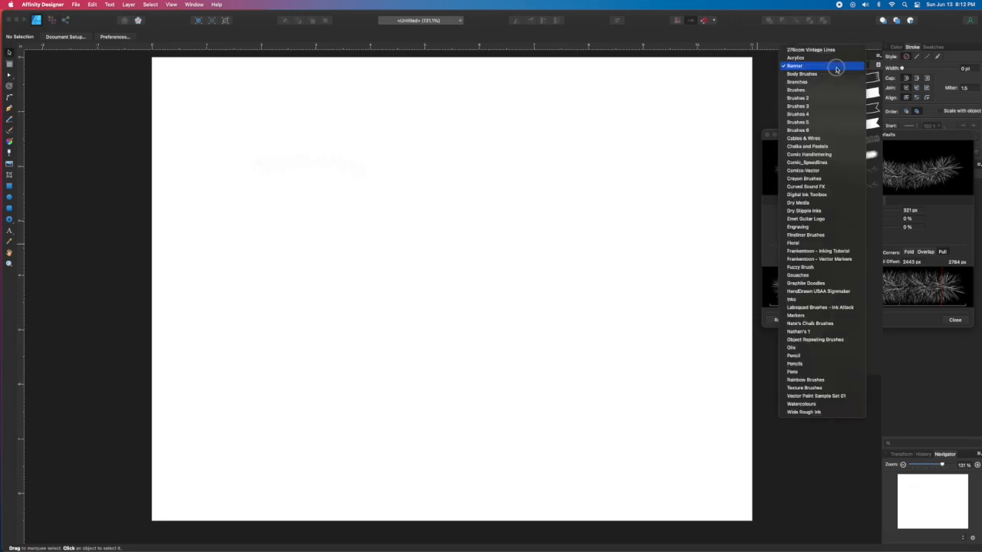
{"action": "left_click", "coordinate": [802, 267]}
- Create a new textured image brush from Fuzzy Brush.png on the Desktop
{"action": "left_click", "coordinate": [878, 56]}
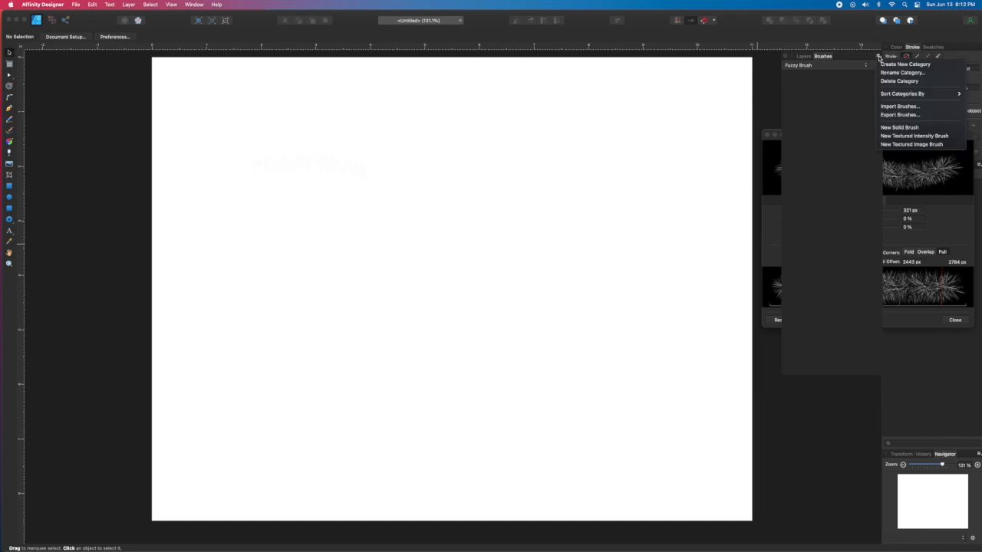
{"action": "left_click", "coordinate": [919, 145]}
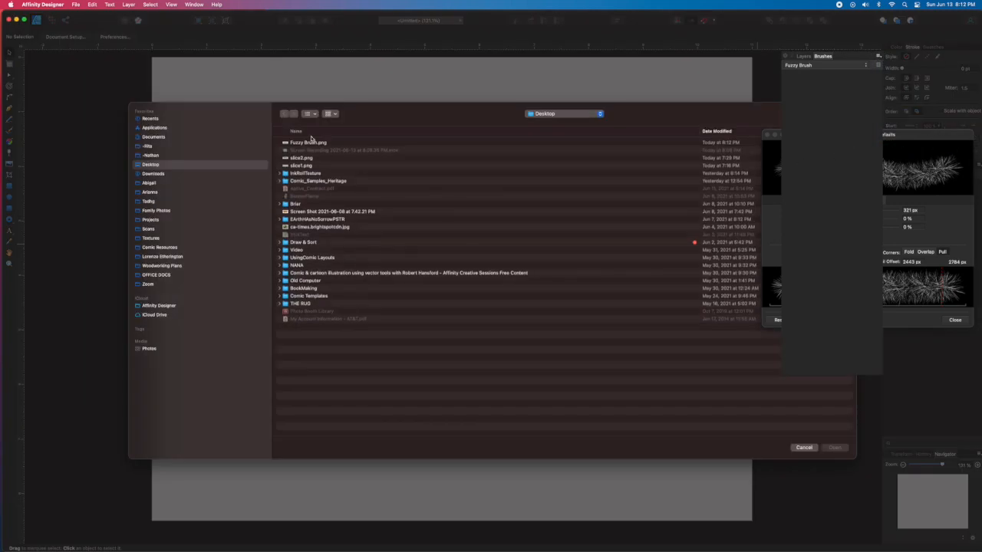
{"action": "left_click", "coordinate": [314, 143]}
{"action": "key", "text": "Return"}
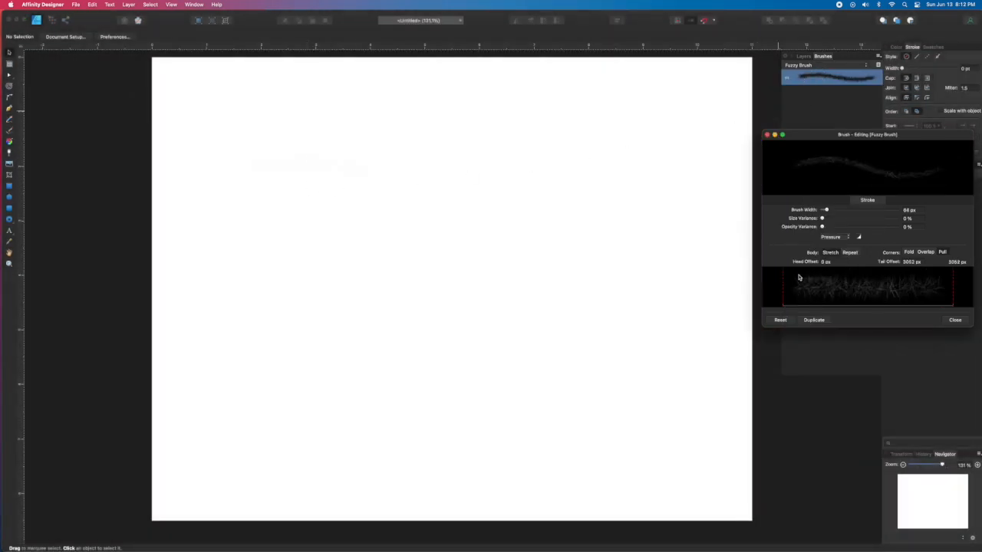
- Set the brush body to Repeat with head offset 410 px and tail offset 2570 px, and paint a horizontal test stroke
{"action": "left_click", "coordinate": [850, 252]}
{"action": "left_click_drag", "start_coordinate": [782, 278], "coordinate": [804, 279]}
{"action": "mouse_move", "coordinate": [953, 285]}
{"action": "left_mouse_down"}
{"action": "mouse_move", "coordinate": [930, 284]}
{"action": "mouse_move", "coordinate": [939, 307]}
{"action": "left_mouse_up"}
{"action": "key", "text": "b"}
{"action": "left_click_drag", "start_coordinate": [265, 199], "coordinate": [560, 203]}
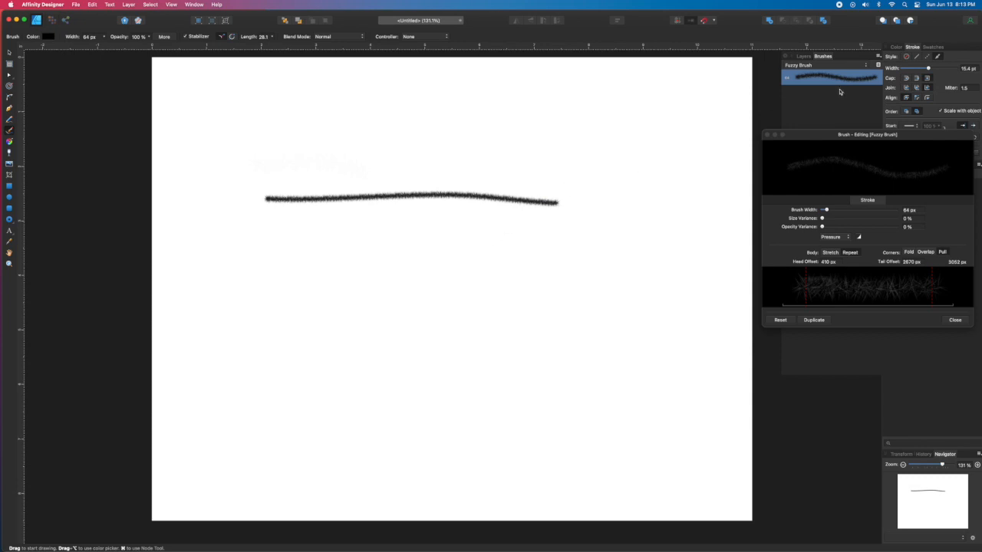
- Increase the brush width to 396.5 px and paint a large looping stroke across the page
{"action": "left_click_drag", "start_coordinate": [826, 211], "coordinate": [850, 210]}
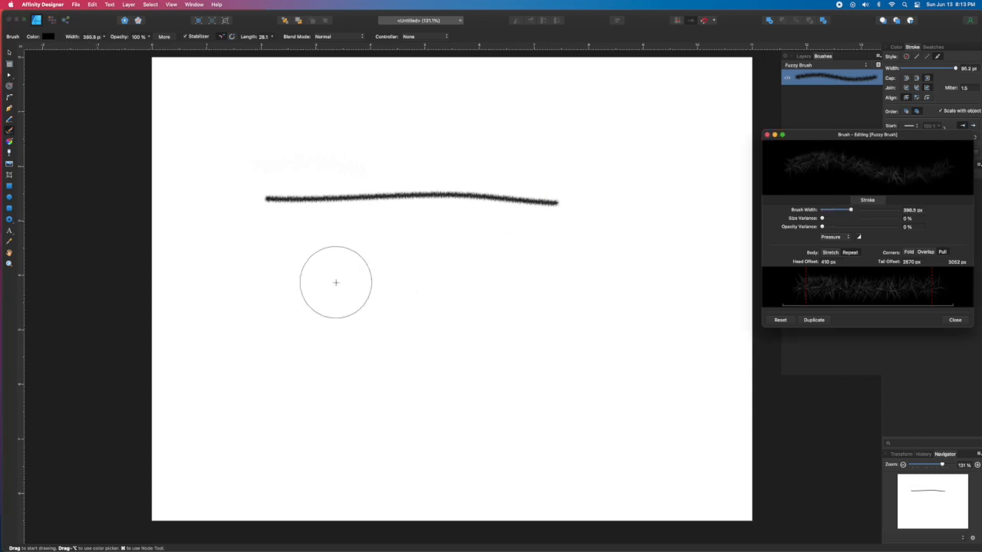
{"action": "mouse_move", "coordinate": [282, 300]}
{"action": "left_mouse_down"}
{"action": "mouse_move", "coordinate": [685, 292]}
{"action": "mouse_move", "coordinate": [669, 173]}
{"action": "mouse_move", "coordinate": [593, 125]}
{"action": "mouse_move", "coordinate": [476, 115]}
{"action": "mouse_move", "coordinate": [240, 181]}
{"action": "mouse_move", "coordinate": [229, 266]}
{"action": "mouse_move", "coordinate": [345, 349]}
{"action": "mouse_move", "coordinate": [421, 459]}
{"action": "mouse_move", "coordinate": [590, 389]}
{"action": "mouse_move", "coordinate": [650, 470]}
{"action": "left_mouse_up"}
- Delete both test strokes and the leftover pixel layer to empty the page
{"action": "key", "text": "v"}
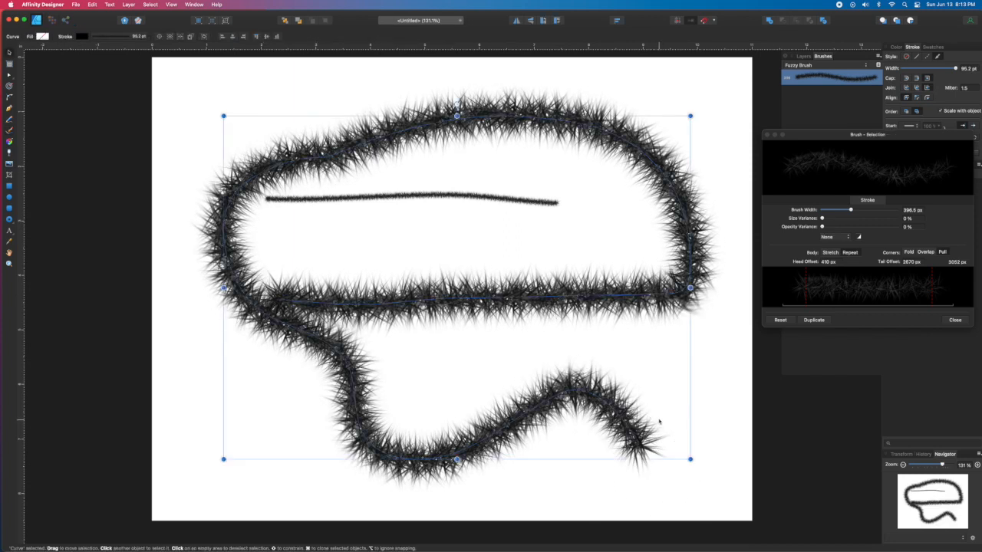
{"action": "key", "text": "Delete"}
{"action": "key", "text": "Delete"}
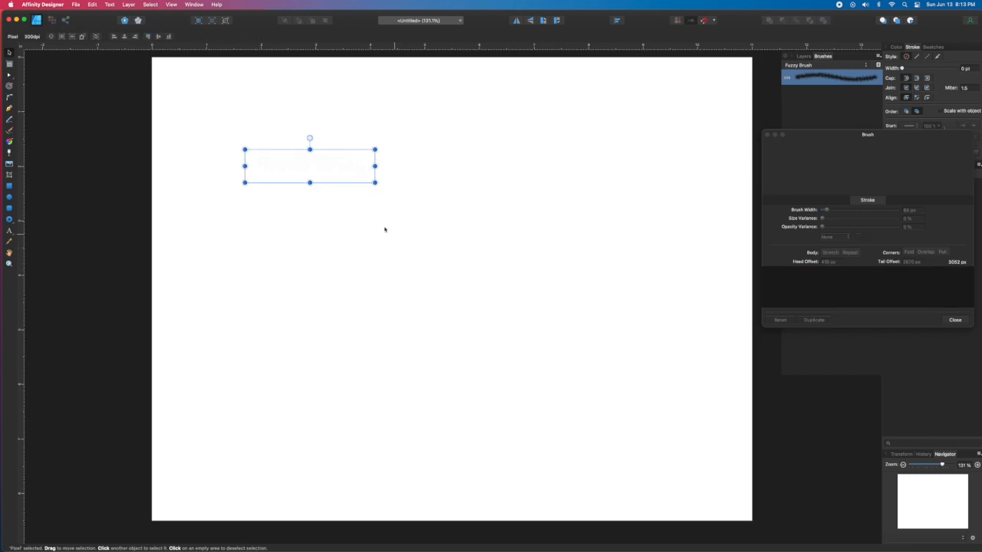
{"action": "key", "text": "Delete"}
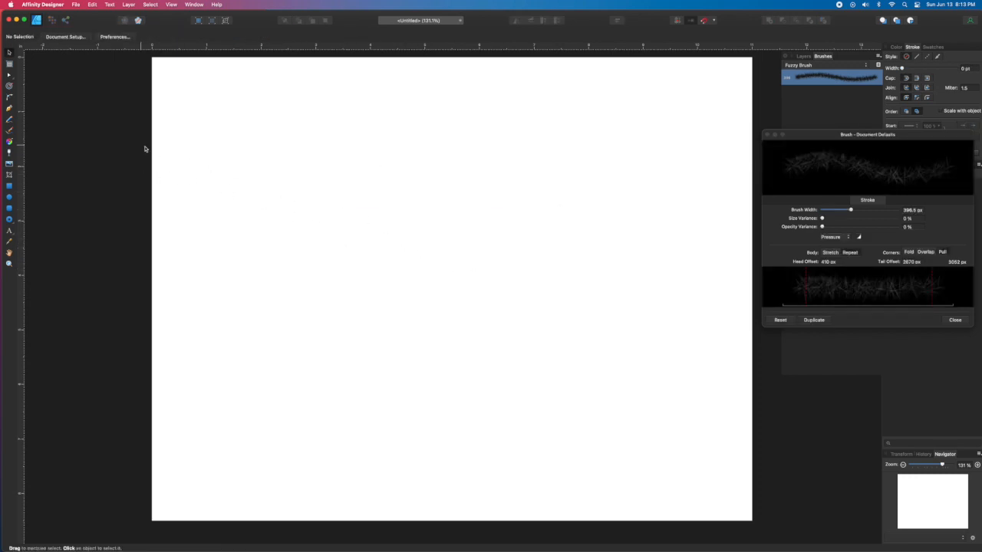
- Draw an open four-node Pen path on the page's left side, curving at the top with straight-cornered lower nodes
{"action": "key", "text": "p"}
{"action": "left_click", "coordinate": [244, 185]}
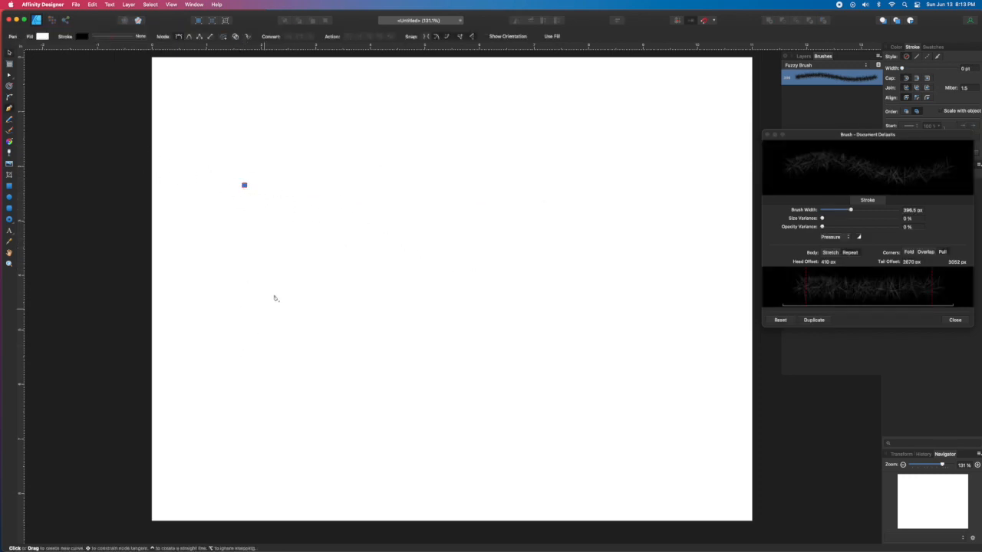
{"action": "left_click_drag", "start_coordinate": [332, 249], "coordinate": [332, 307]}
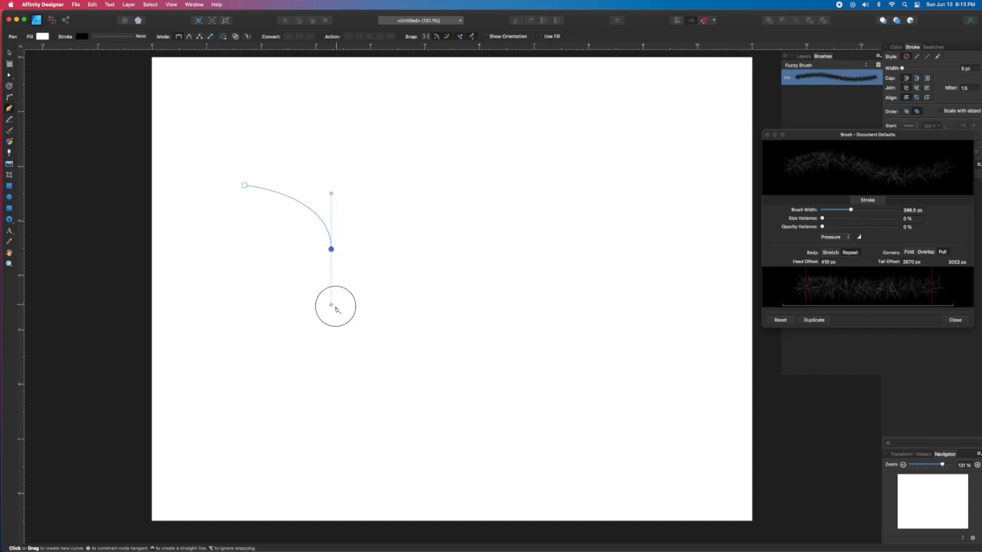
{"action": "left_click", "coordinate": [322, 356]}
{"action": "left_click", "coordinate": [234, 361]}
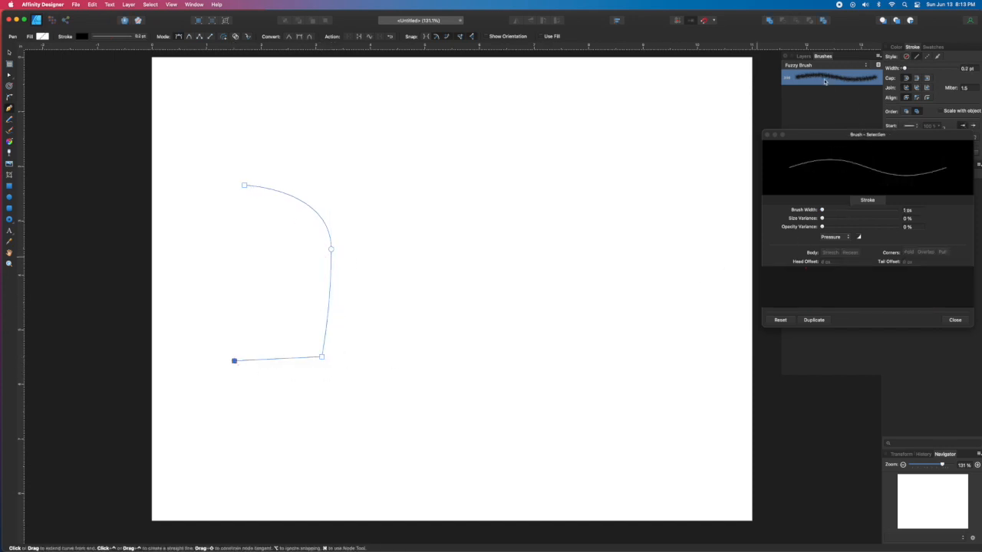
- Apply the fuzzy brush to the open path and close its left side with a straight vertical fuzzy stroke
{"action": "left_click", "coordinate": [825, 80]}
{"action": "key", "text": "Escape"}
{"action": "left_click", "coordinate": [240, 192]}
{"action": "left_click", "coordinate": [240, 359]}
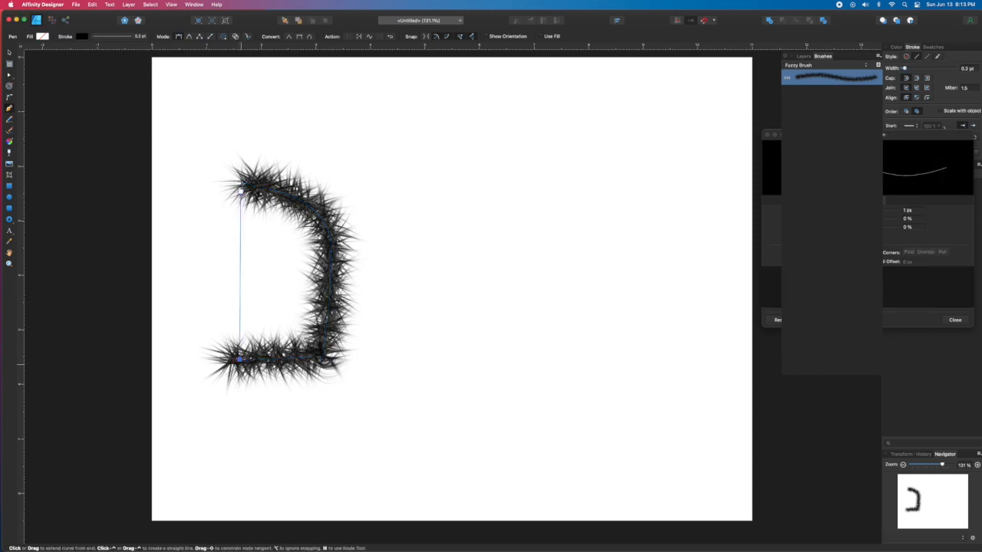
{"action": "left_click", "coordinate": [847, 80]}
- Align the two fuzzy strokes into a letter D and move it toward the middle of the page
{"action": "key", "text": "v"}
{"action": "left_click", "coordinate": [451, 284]}
{"action": "mouse_move", "coordinate": [330, 264]}
{"action": "left_mouse_down"}
{"action": "mouse_move", "coordinate": [377, 259]}
{"action": "mouse_move", "coordinate": [334, 274]}
{"action": "left_mouse_up"}
{"action": "left_click", "coordinate": [391, 251]}
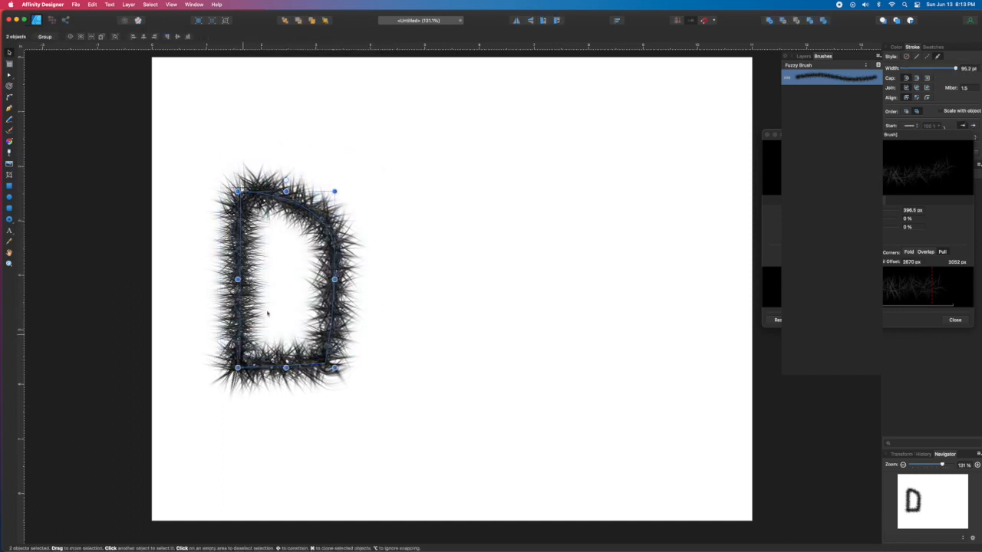
{"action": "left_click_drag", "start_coordinate": [332, 193], "coordinate": [349, 375]}
{"action": "left_click", "coordinate": [647, 200]}
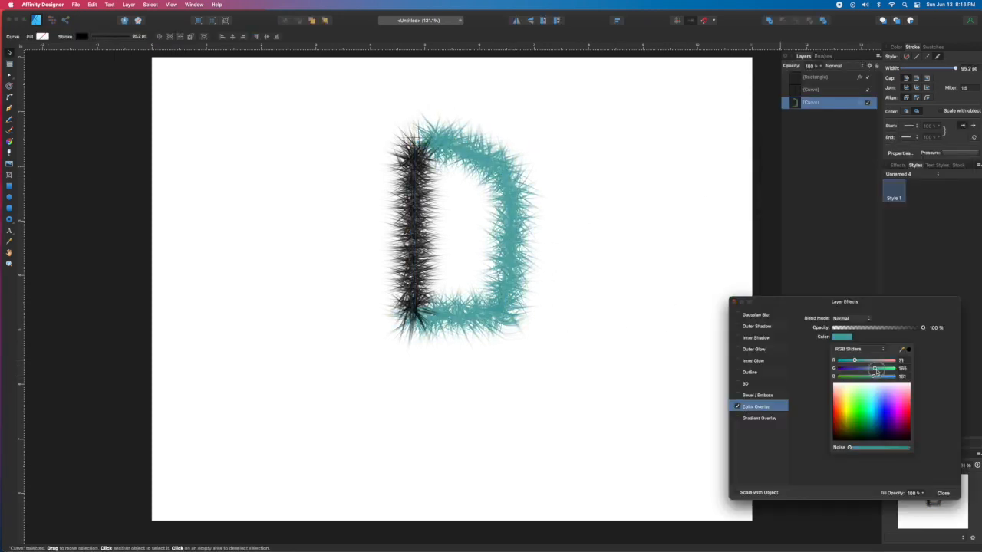
- Set the curved stroke's Color Overlay blend mode to Hard Light and adjust its teal colour
{"action": "left_click", "coordinate": [841, 380]}
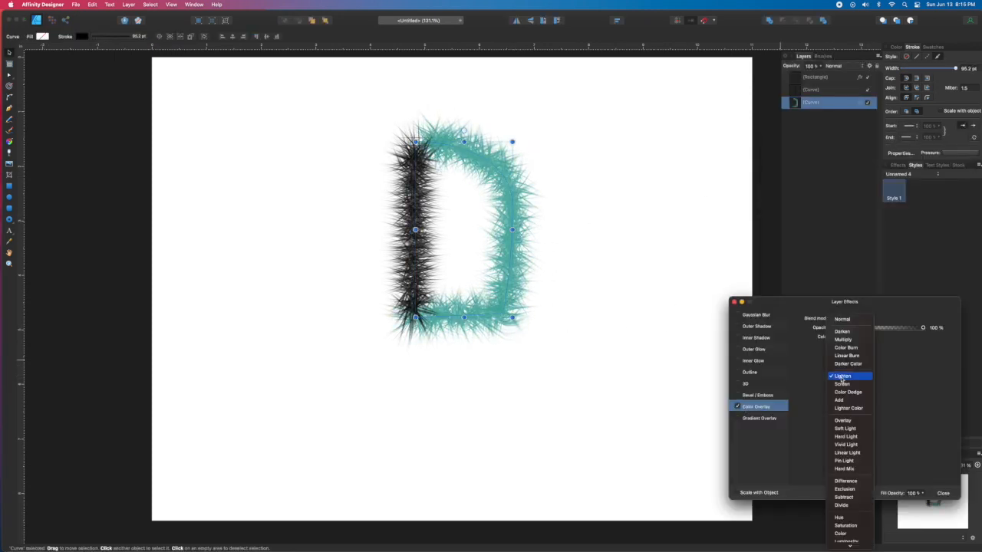
{"action": "left_click", "coordinate": [846, 436]}
{"action": "left_click", "coordinate": [841, 337]}
{"action": "left_click", "coordinate": [845, 360]}
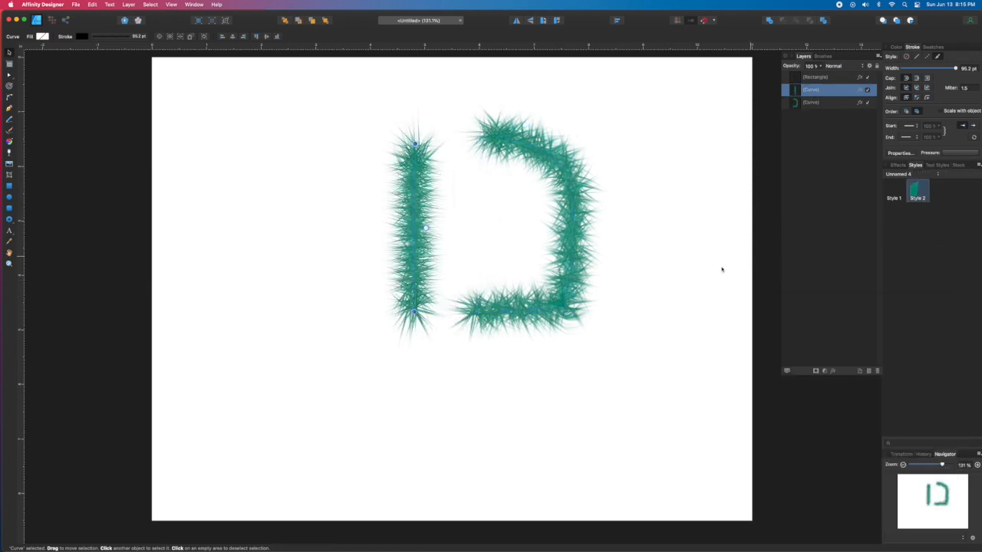
- Draw a test rectangle in Style 2, convert it to curves and break its outline at a node
{"action": "left_click_drag", "start_coordinate": [217, 186], "coordinate": [377, 345]}
{"action": "left_click", "coordinate": [175, 36]}
{"action": "left_click", "coordinate": [917, 192]}
{"action": "left_click", "coordinate": [9, 53]}
{"action": "left_click", "coordinate": [9, 75]}
{"action": "left_click", "coordinate": [230, 222]}
{"action": "left_click", "coordinate": [298, 185]}
{"action": "left_click", "coordinate": [245, 36]}
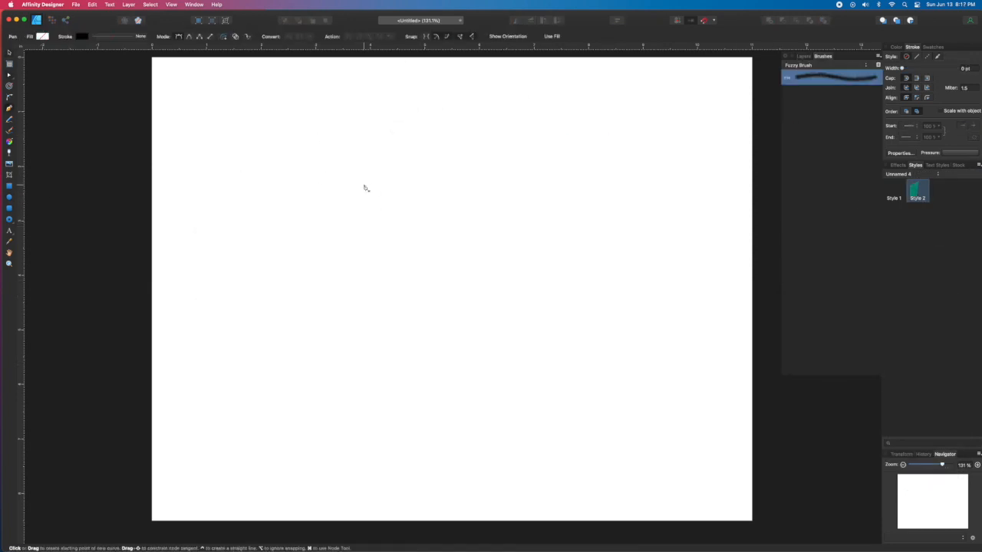
- Draw a closed D-shaped Pen path with a straight left side and refine the nodes of its curved right side
{"action": "left_click", "coordinate": [349, 178]}
{"action": "left_click", "coordinate": [350, 381]}
{"action": "left_click_drag", "start_coordinate": [492, 313], "coordinate": [496, 257]}
{"action": "left_click", "coordinate": [487, 196]}
{"action": "mouse_move", "coordinate": [350, 178]}
{"action": "left_mouse_down"}
{"action": "mouse_move", "coordinate": [384, 165]}
{"action": "mouse_move", "coordinate": [477, 159]}
{"action": "left_mouse_up"}
{"action": "left_click_drag", "start_coordinate": [492, 312], "coordinate": [491, 333]}
{"action": "left_click_drag", "start_coordinate": [486, 197], "coordinate": [489, 211]}
{"action": "left_click_drag", "start_coordinate": [478, 158], "coordinate": [482, 153]}
- Style the D path with Style 2 and a 120 pt stroke, breaking its outline at the upper-left corner node
{"action": "left_click", "coordinate": [917, 192]}
{"action": "left_click", "coordinate": [350, 179]}
{"action": "left_click", "coordinate": [244, 36]}
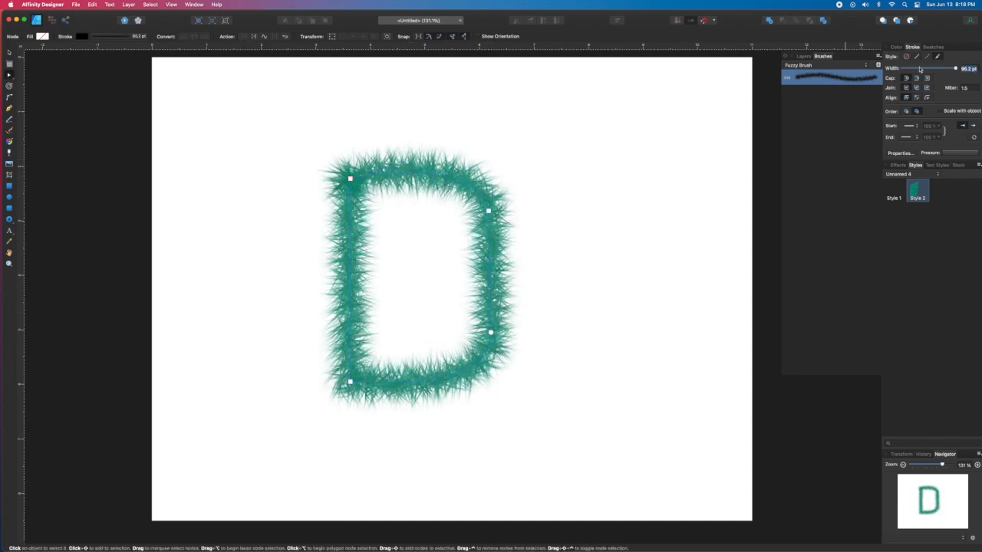
{"action": "type", "text": "120"}
{"action": "key", "text": "Return"}
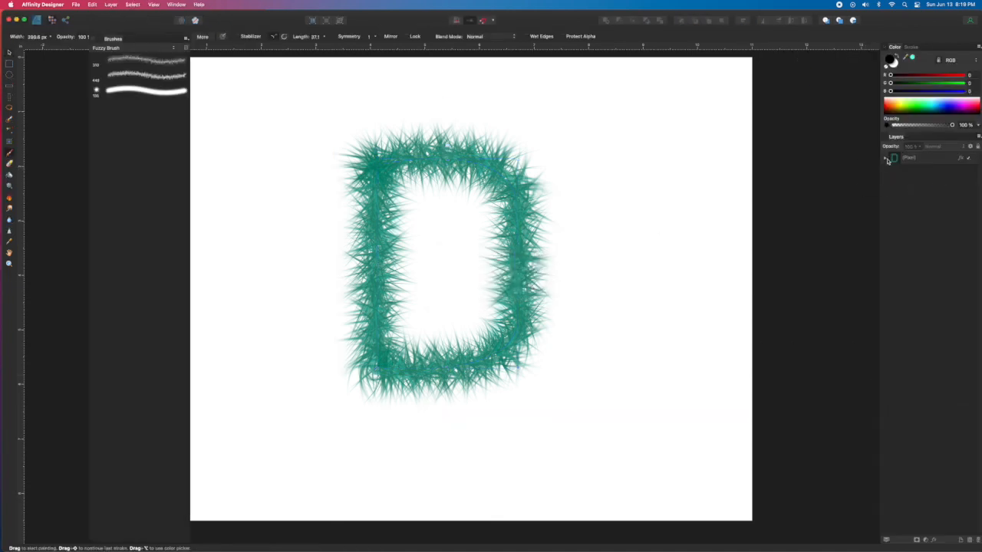
- Select the pixel layer nested in the D and check the settings of the soft round brush
{"action": "left_click", "coordinate": [886, 158]}
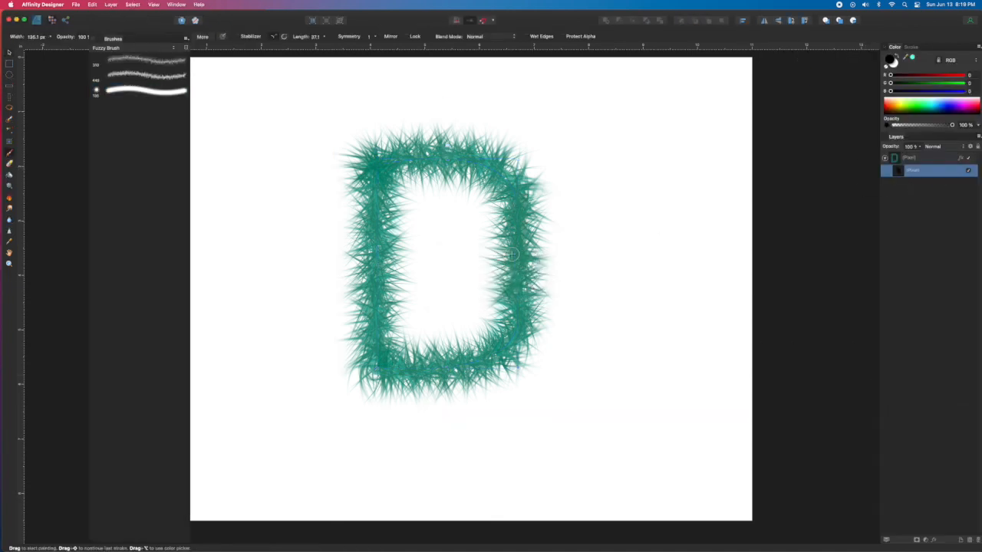
{"action": "double_click", "coordinate": [142, 91]}
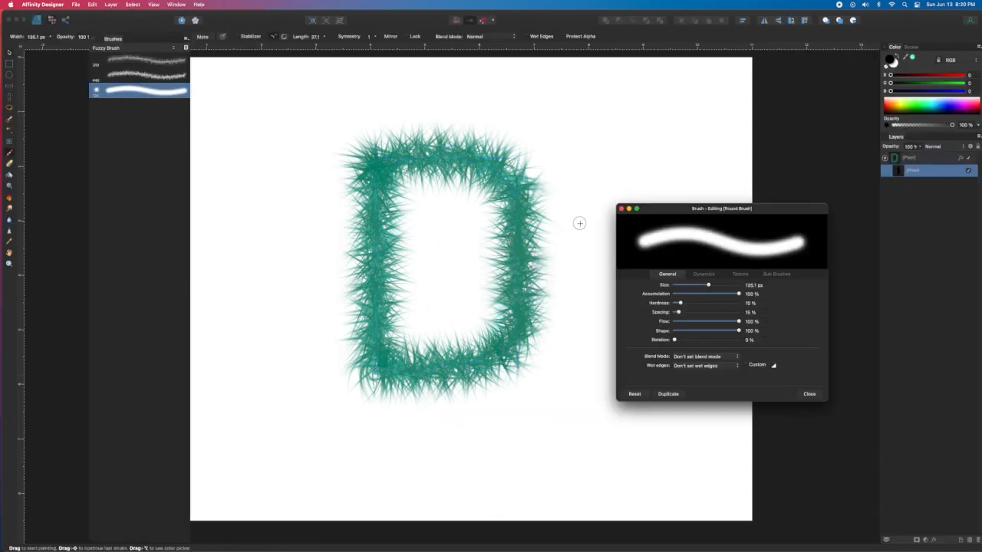
{"action": "left_click", "coordinate": [622, 209]}
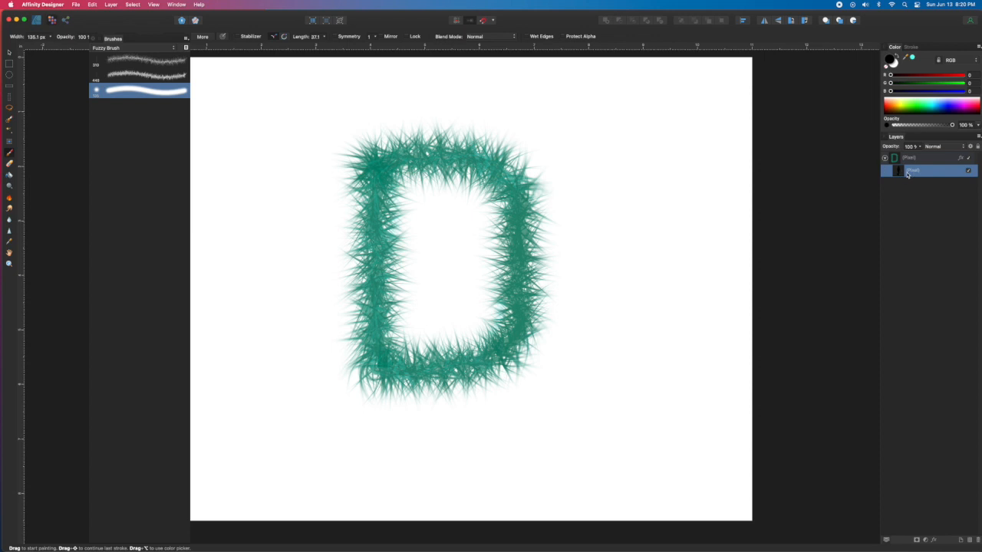
- Clip the black painted pixel layer inside the furry D layer and select the clipped layer
{"action": "key", "text": "super+z"}
{"action": "left_click_drag", "start_coordinate": [913, 159], "coordinate": [915, 174]}
{"action": "left_click", "coordinate": [896, 163]}
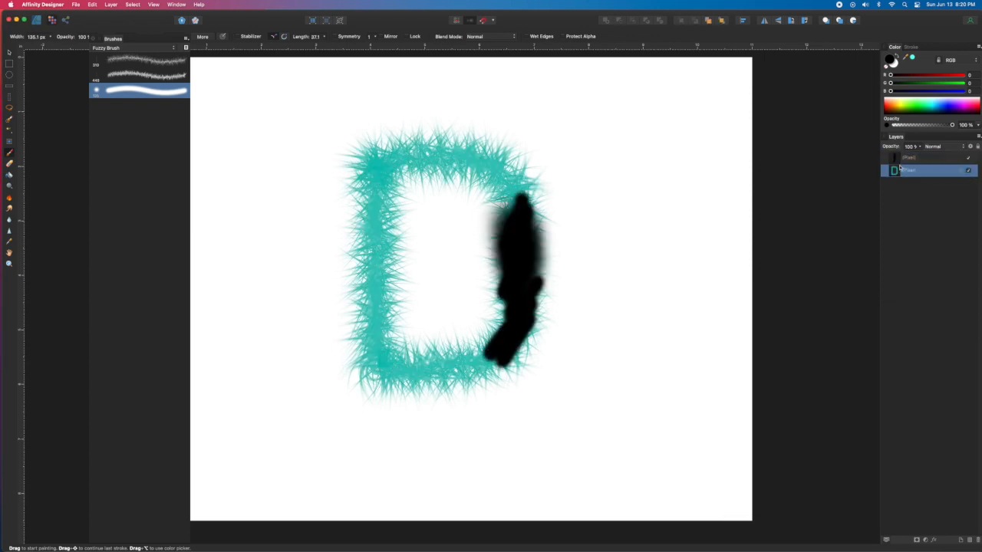
{"action": "right_click", "coordinate": [920, 175]}
{"action": "left_click", "coordinate": [908, 277]}
{"action": "key", "text": "super+z"}
{"action": "left_click_drag", "start_coordinate": [913, 159], "coordinate": [917, 175]}
{"action": "left_click", "coordinate": [886, 158]}
{"action": "left_click", "coordinate": [913, 170]}
- Replace the black test strokes on the clipped layer with soft shading along the D's sides at 10% brush opacity
{"action": "key", "text": "super+a"}
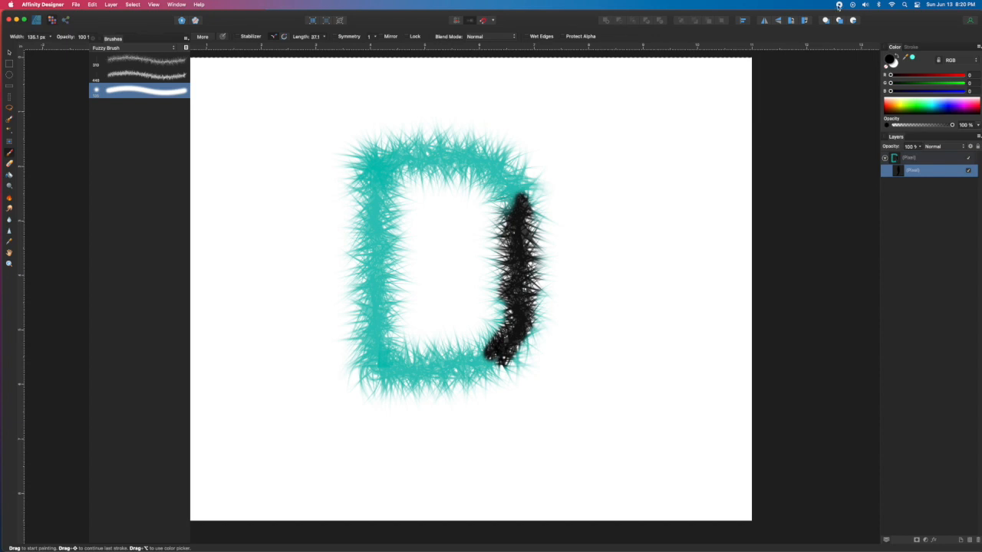
{"action": "key", "text": "Delete"}
{"action": "key", "text": "1"}
{"action": "mouse_move", "coordinate": [521, 231]}
{"action": "left_mouse_down"}
{"action": "mouse_move", "coordinate": [518, 327]}
{"action": "mouse_move", "coordinate": [484, 364]}
{"action": "left_mouse_up"}
{"action": "mouse_move", "coordinate": [520, 206]}
{"action": "left_mouse_down"}
{"action": "mouse_move", "coordinate": [518, 330]}
{"action": "mouse_move", "coordinate": [428, 367]}
{"action": "left_mouse_up"}
{"action": "mouse_move", "coordinate": [388, 171]}
{"action": "left_mouse_down"}
{"action": "mouse_move", "coordinate": [398, 222]}
{"action": "mouse_move", "coordinate": [464, 170]}
{"action": "left_mouse_up"}
{"action": "left_click_drag", "start_coordinate": [513, 230], "coordinate": [453, 373]}
{"action": "left_click_drag", "start_coordinate": [514, 350], "coordinate": [429, 372]}
{"action": "left_click_drag", "start_coordinate": [511, 215], "coordinate": [513, 276]}
{"action": "left_click_drag", "start_coordinate": [364, 234], "coordinate": [384, 380]}
{"action": "left_click_drag", "start_coordinate": [375, 181], "coordinate": [375, 330]}
{"action": "left_click_drag", "start_coordinate": [422, 156], "coordinate": [467, 155]}
- Change the blend mode of the D's clipped shading layer
{"action": "left_click", "coordinate": [946, 147]}
{"action": "left_click", "coordinate": [936, 167]}
{"action": "left_click", "coordinate": [942, 146]}
{"action": "left_click", "coordinate": [936, 148]}
- Add a second pixel layer inside the D for white soft-brush highlights and change its blend mode
{"action": "left_click", "coordinate": [970, 540]}
{"action": "left_click", "coordinate": [895, 64]}
{"action": "left_click", "coordinate": [943, 146]}
{"action": "left_click", "coordinate": [936, 211]}
{"action": "mouse_move", "coordinate": [913, 170]}
{"action": "left_mouse_down"}
{"action": "mouse_move", "coordinate": [907, 152]}
{"action": "mouse_move", "coordinate": [913, 185]}
{"action": "left_mouse_up"}
{"action": "left_click", "coordinate": [145, 90]}
{"action": "left_click", "coordinate": [895, 65]}
{"action": "left_click", "coordinate": [970, 540]}
{"action": "key", "text": "super+z"}
- Paint white highlights along the D's left stem and lower curve at 20% brush opacity
{"action": "key", "text": "2"}
{"action": "left_click_drag", "start_coordinate": [376, 209], "coordinate": [376, 354]}
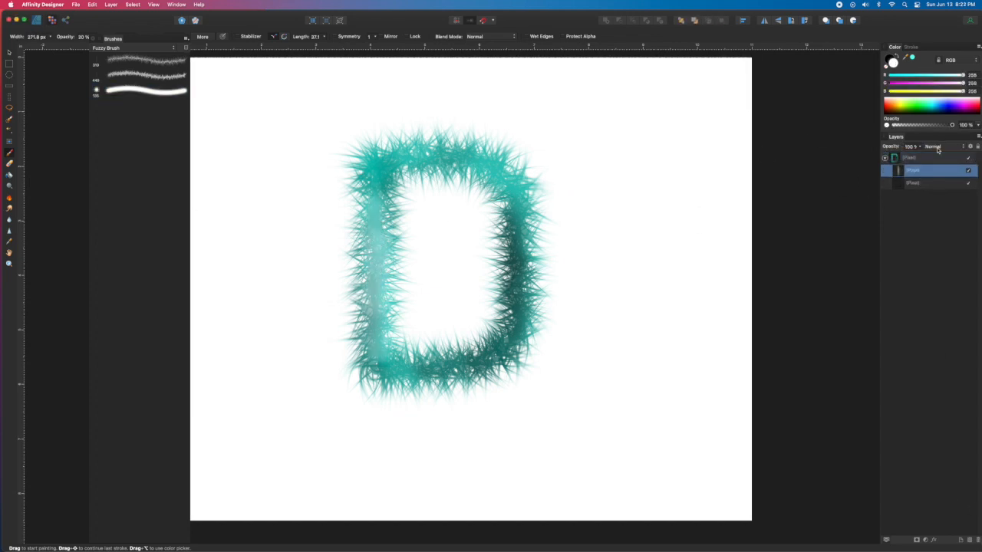
{"action": "left_click_drag", "start_coordinate": [381, 175], "coordinate": [459, 366]}
{"action": "mouse_move", "coordinate": [376, 219]}
{"action": "left_mouse_down"}
{"action": "mouse_move", "coordinate": [463, 154]}
{"action": "mouse_move", "coordinate": [464, 372]}
{"action": "left_mouse_up"}
- Set black for the lower shading layer and choose the Smudge Brush to soften the D's furry edges
{"action": "left_click", "coordinate": [913, 183]}
{"action": "left_click", "coordinate": [889, 59]}
{"action": "key", "text": "v"}
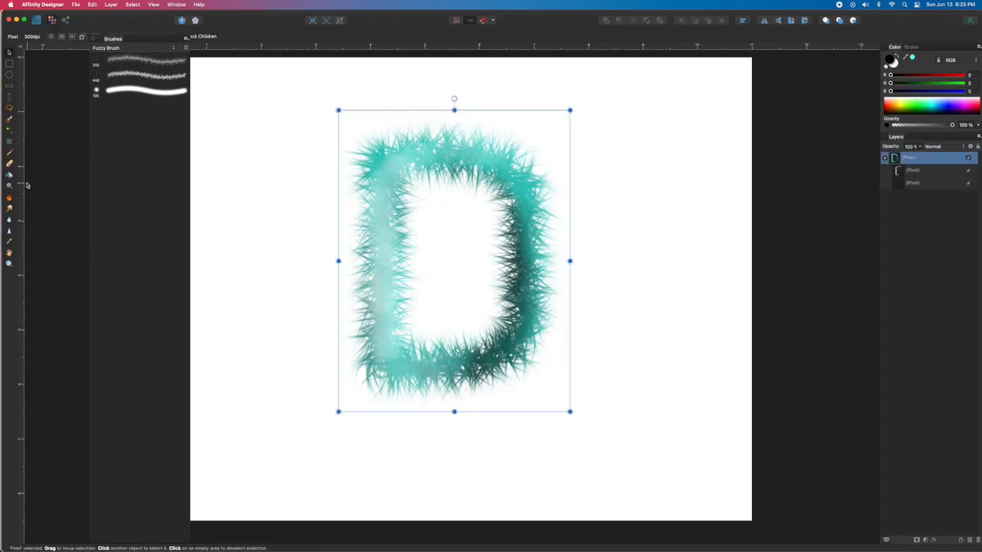
{"action": "left_click", "coordinate": [10, 209]}
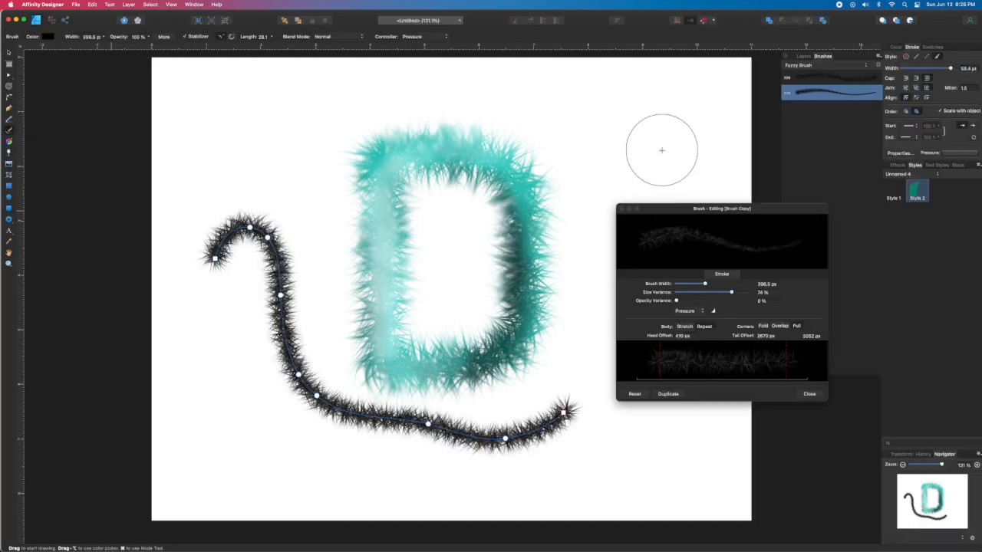
- Try a long looping stroke around the D with the size-varying fuzzy brush and undo it
{"action": "mouse_move", "coordinate": [657, 146]}
{"action": "left_mouse_down"}
{"action": "mouse_move", "coordinate": [596, 110]}
{"action": "mouse_move", "coordinate": [211, 284]}
{"action": "mouse_move", "coordinate": [388, 499]}
{"action": "mouse_move", "coordinate": [601, 537]}
{"action": "left_mouse_up"}
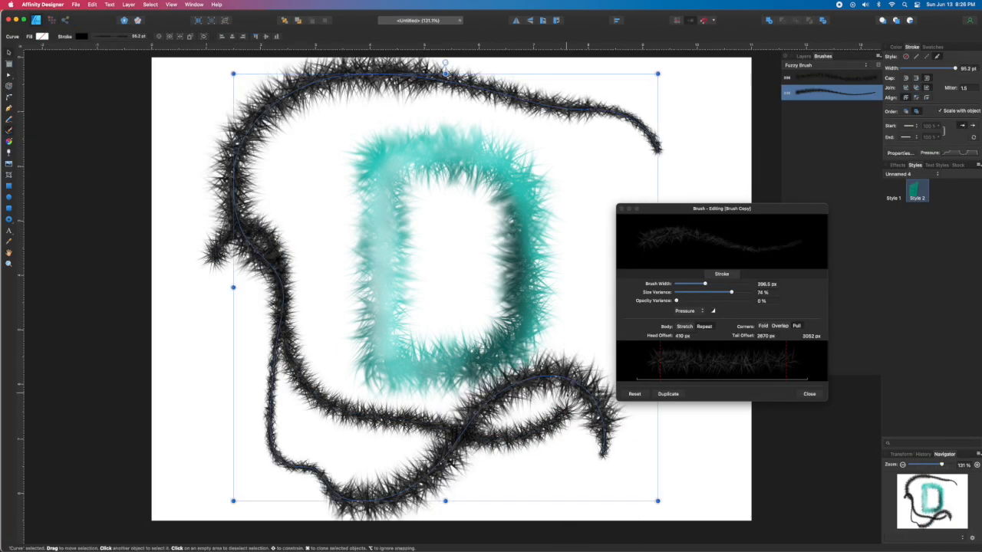
{"action": "key", "text": "super+z"}
- Move the D to the page's left side and paint a tapered fuzzy tail joining its lower-right curve
{"action": "key", "text": "v"}
{"action": "mouse_move", "coordinate": [560, 280]}
{"action": "left_mouse_down"}
{"action": "mouse_move", "coordinate": [461, 260]}
{"action": "mouse_move", "coordinate": [412, 265]}
{"action": "left_mouse_up"}
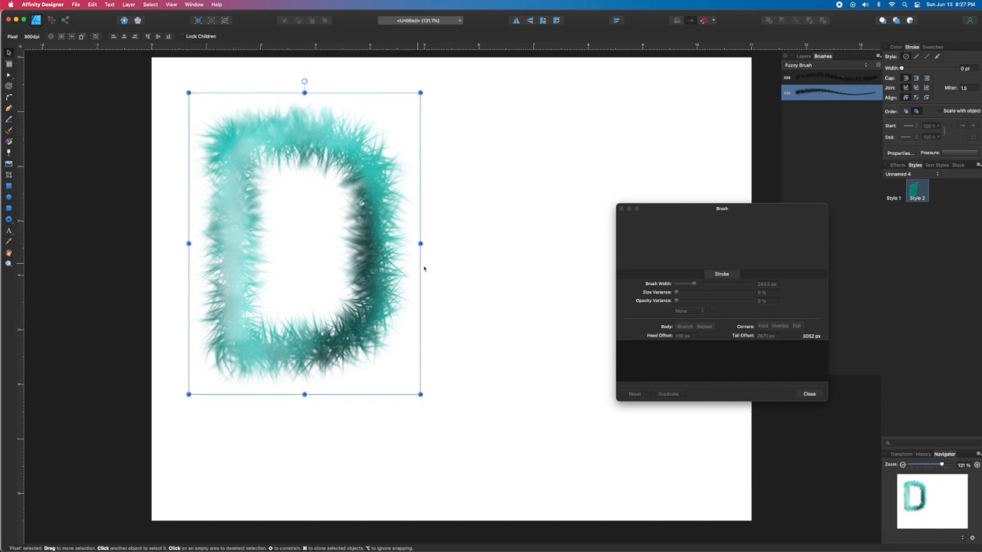
{"action": "key", "text": "b"}
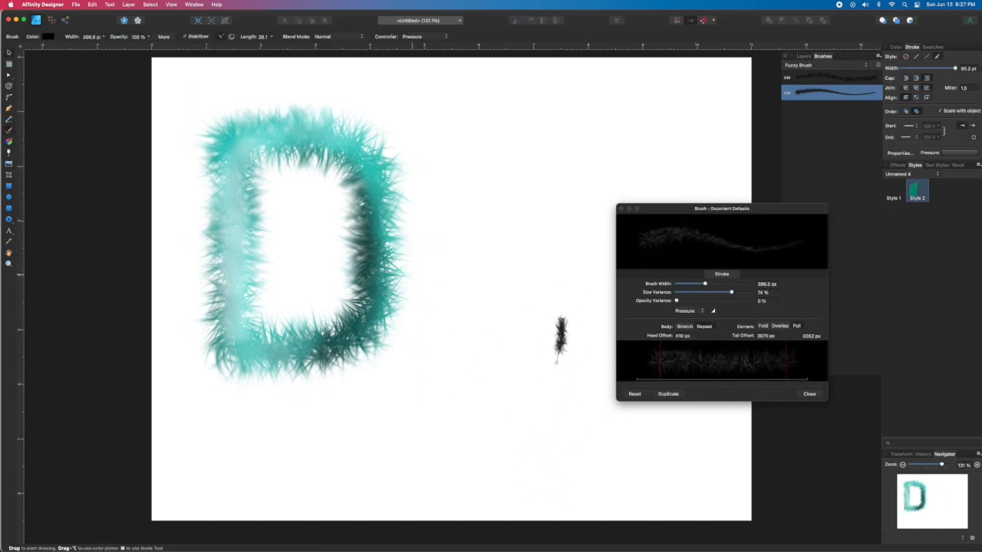
{"action": "mouse_move", "coordinate": [560, 330]}
{"action": "left_mouse_down"}
{"action": "mouse_move", "coordinate": [469, 332]}
{"action": "mouse_move", "coordinate": [359, 291]}
{"action": "left_mouse_up"}
{"action": "key", "text": "v"}
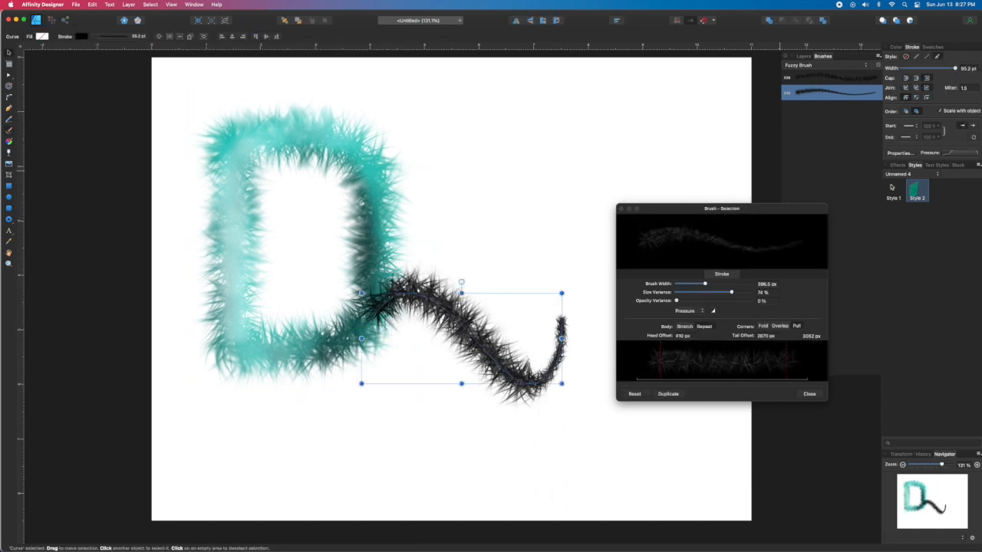
- Try Style 2 on the fuzzy tail stroke and undo the change
{"action": "left_click", "coordinate": [917, 191]}
{"action": "left_click", "coordinate": [580, 332]}
{"action": "left_click", "coordinate": [565, 341]}
{"action": "key", "text": "super+z"}
{"action": "key", "text": "super+z"}
{"action": "key", "text": "super+z"}
- Give the tail stroke a teal Color Overlay sampled from the D and shift it slightly down
{"action": "left_click_drag", "start_coordinate": [768, 208], "coordinate": [765, 198]}
{"action": "left_click", "coordinate": [619, 198]}
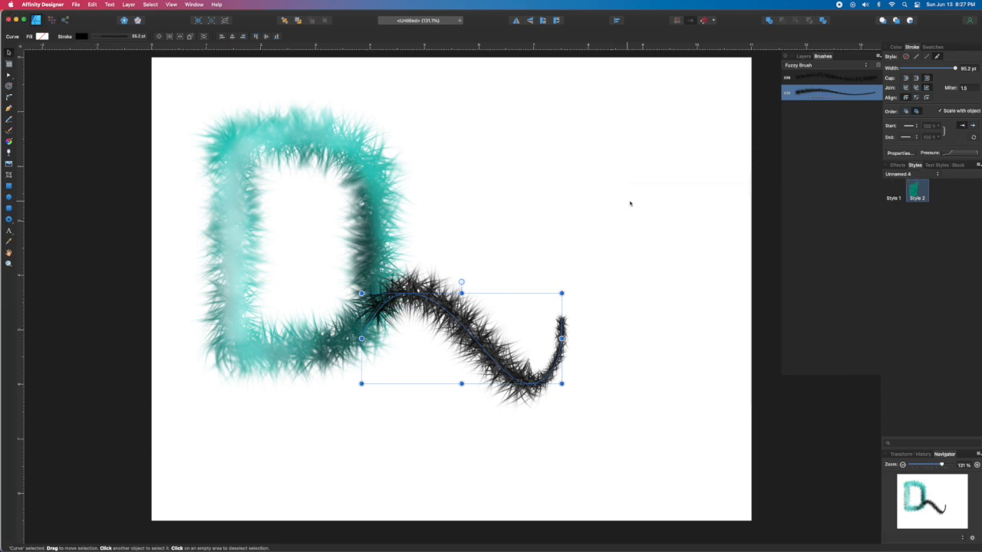
{"action": "left_click", "coordinate": [899, 165]}
{"action": "left_click", "coordinate": [896, 291]}
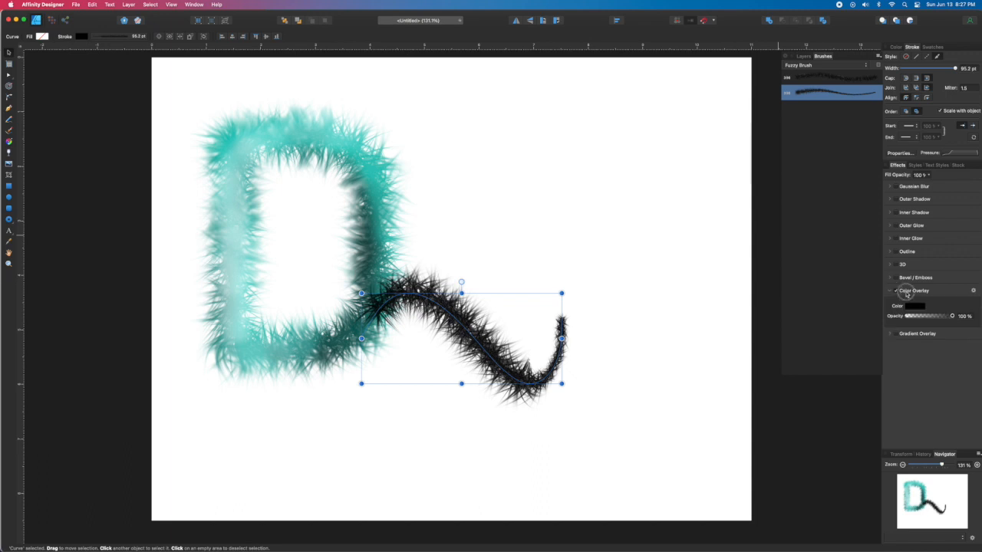
{"action": "left_click", "coordinate": [915, 306]}
{"action": "left_click", "coordinate": [933, 337]}
{"action": "mouse_move", "coordinate": [931, 346]}
{"action": "left_mouse_down"}
{"action": "mouse_move", "coordinate": [949, 346]}
{"action": "mouse_move", "coordinate": [388, 197]}
{"action": "left_mouse_up"}
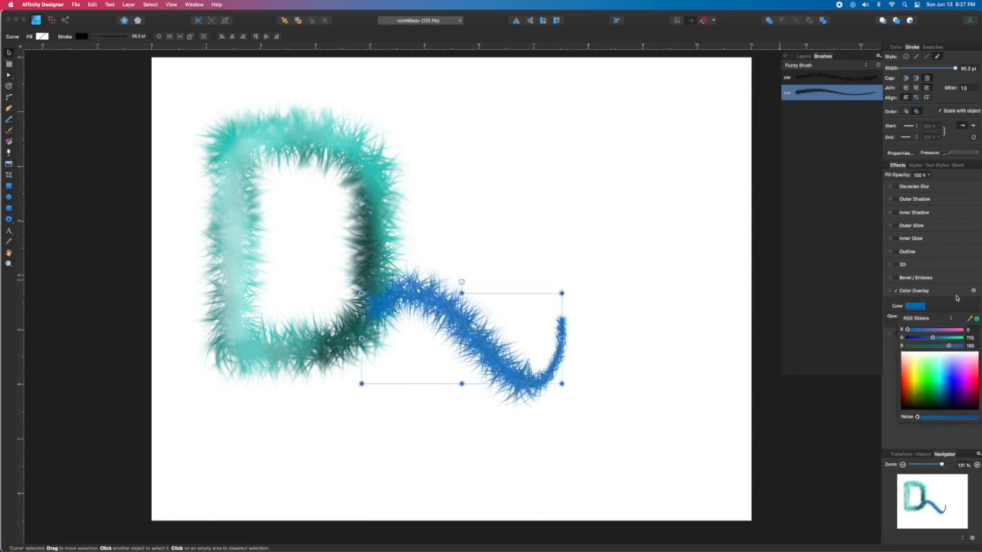
{"action": "left_click", "coordinate": [976, 320]}
{"action": "left_click_drag", "start_coordinate": [465, 337], "coordinate": [464, 354]}
- Draw a small triangle above the tail's thin end
{"action": "left_click", "coordinate": [10, 208]}
{"action": "left_click", "coordinate": [11, 222]}
{"action": "left_click", "coordinate": [44, 220]}
{"action": "mouse_move", "coordinate": [547, 249]}
{"action": "left_mouse_down"}
{"action": "mouse_move", "coordinate": [583, 285]}
{"action": "mouse_move", "coordinate": [557, 315]}
{"action": "left_mouse_up"}
- Try Style 2 and the fuzzy brush on the triangle and undo the brush
{"action": "left_click", "coordinate": [915, 165]}
{"action": "left_click", "coordinate": [918, 190]}
{"action": "left_click", "coordinate": [834, 77]}
{"action": "key", "text": "super+z"}
- Move the triangle onto the tip of the tail and try the fuzzy brush on it again
{"action": "key", "text": "v"}
{"action": "left_click_drag", "start_coordinate": [575, 329], "coordinate": [565, 333]}
{"action": "left_click", "coordinate": [343, 37]}
{"action": "left_click", "coordinate": [834, 77]}
{"action": "key", "text": "super+z"}
- Sample the tail's teal colour for the triangle and increase its stroke width
{"action": "key", "text": "i"}
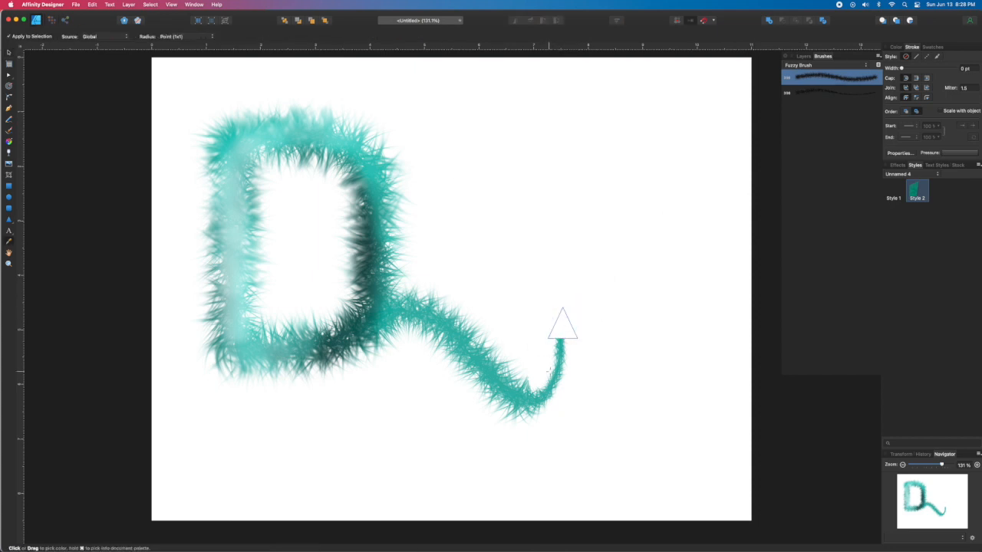
{"action": "left_click", "coordinate": [554, 343]}
{"action": "scroll", "coordinate": [606, 337], "scroll_direction": "up", "scroll_amount": 3}
{"action": "key", "text": "v"}
{"action": "left_click_drag", "start_coordinate": [902, 69], "coordinate": [937, 68]}
- Turn on a Color Overlay for the triangle with a teal colour sampled from the artwork
{"action": "left_click", "coordinate": [898, 165]}
{"action": "left_click", "coordinate": [896, 290]}
{"action": "left_click", "coordinate": [915, 306]}
{"action": "left_click", "coordinate": [975, 320]}
{"action": "left_click", "coordinate": [859, 320]}
{"action": "left_click_drag", "start_coordinate": [956, 316], "coordinate": [905, 332]}
- Set the triangle's Color Overlay blend mode to Hard Light
{"action": "left_click", "coordinate": [974, 291]}
{"action": "left_click", "coordinate": [852, 318]}
{"action": "left_click", "coordinate": [850, 436]}
{"action": "left_click", "coordinate": [736, 302]}
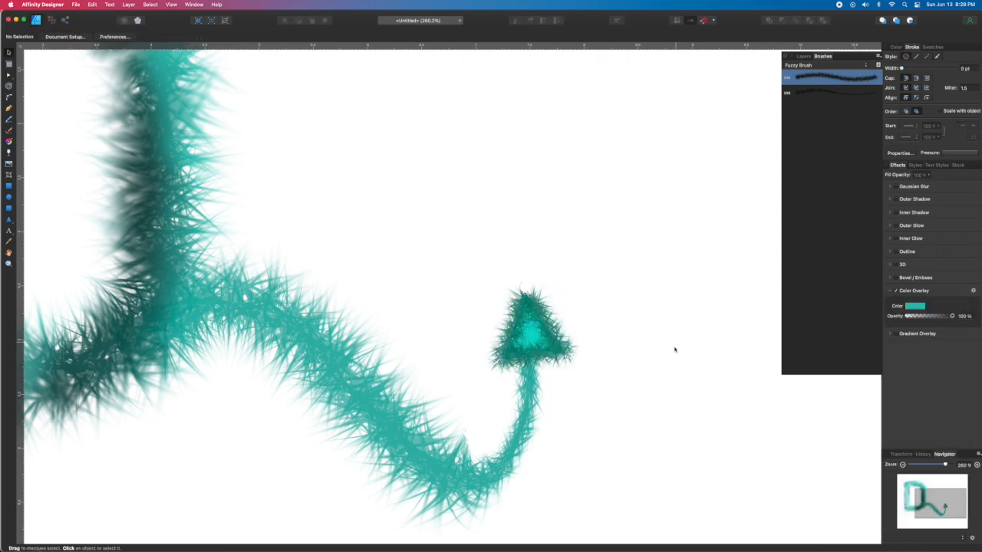